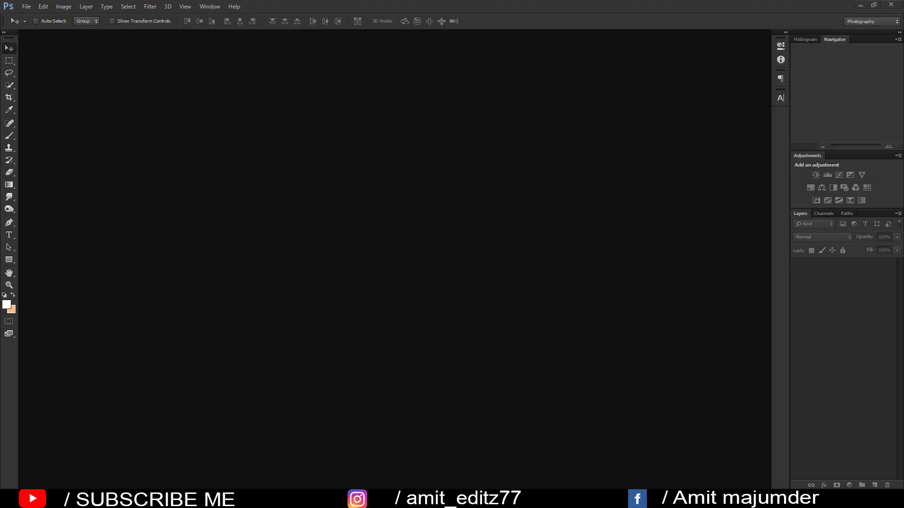
- Open DSC_0710.JPG and dock its window to fill the workspace
click(27, 6)
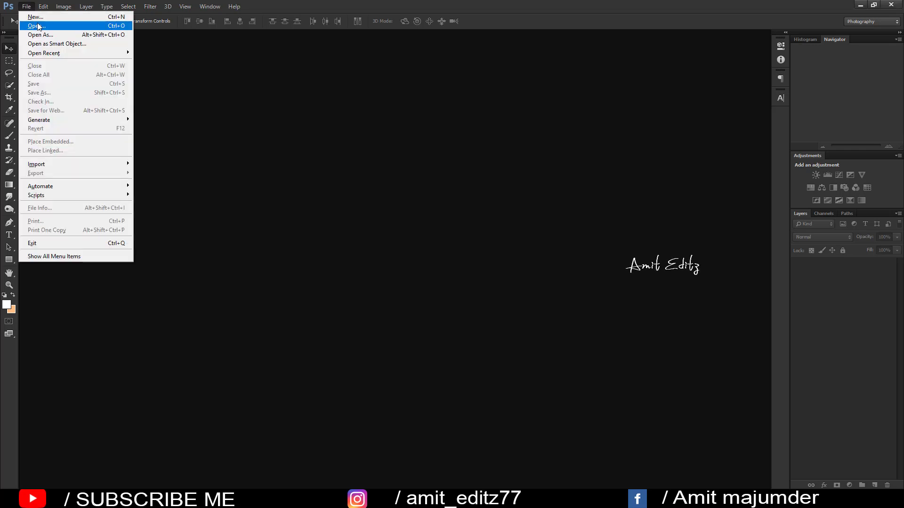
click(47, 24)
click(270, 75)
click(382, 279)
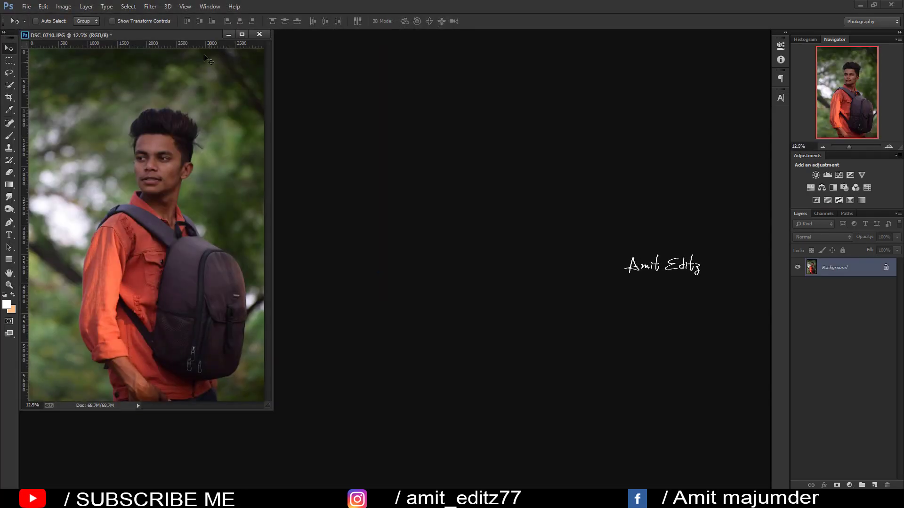
drag(198, 38, 235, 35)
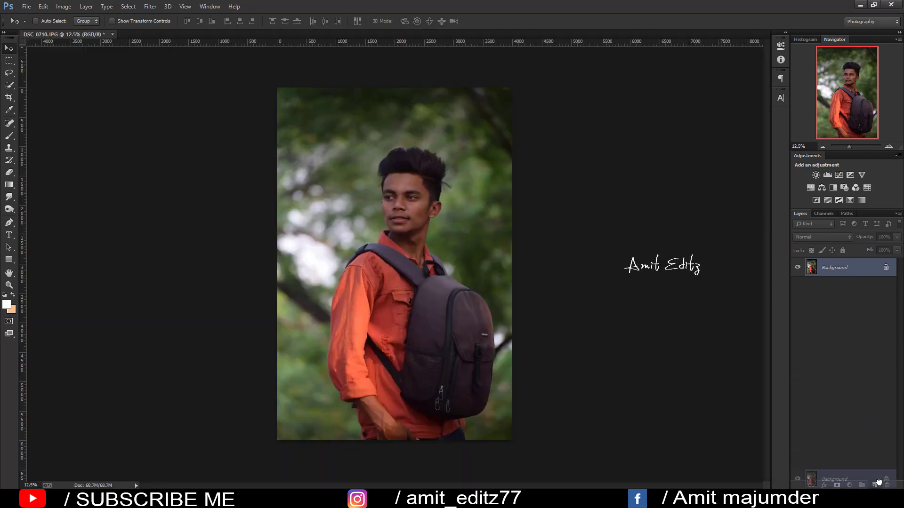
- Duplicate the Background layer, hide the original, and brighten the copy's shadows with Shadows/Highlights at 35%
drag(843, 281, 874, 485)
click(797, 285)
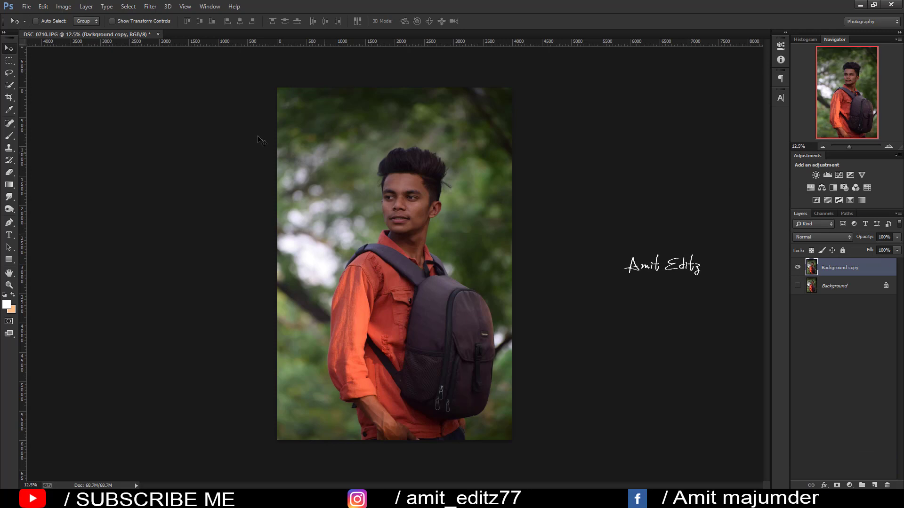
click(64, 7)
mouse_move(78, 30)
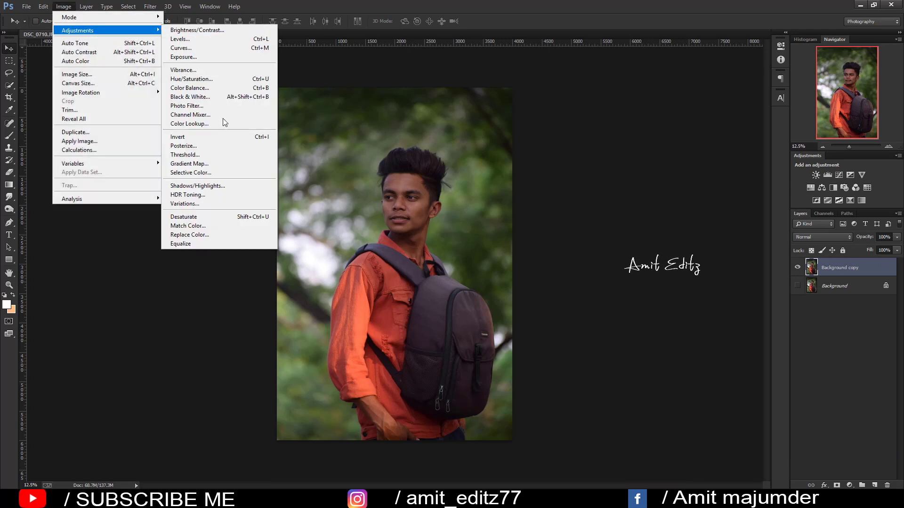
click(207, 186)
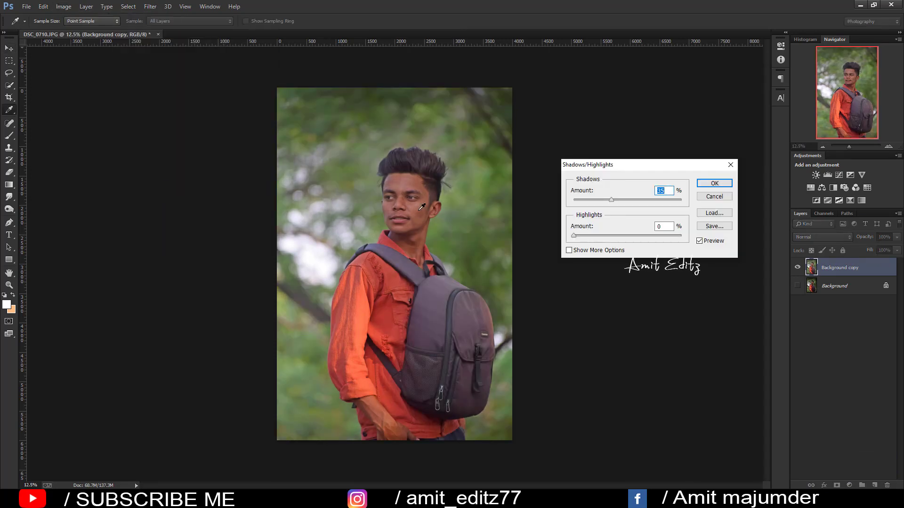
click(714, 183)
key(v)
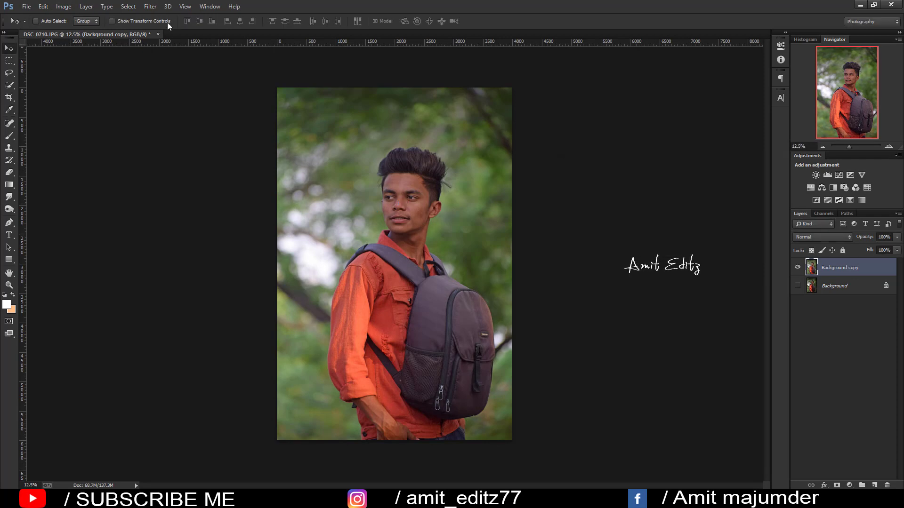
click(150, 6)
- Run Noiseware Professional with its default settings on the Background copy
click(316, 238)
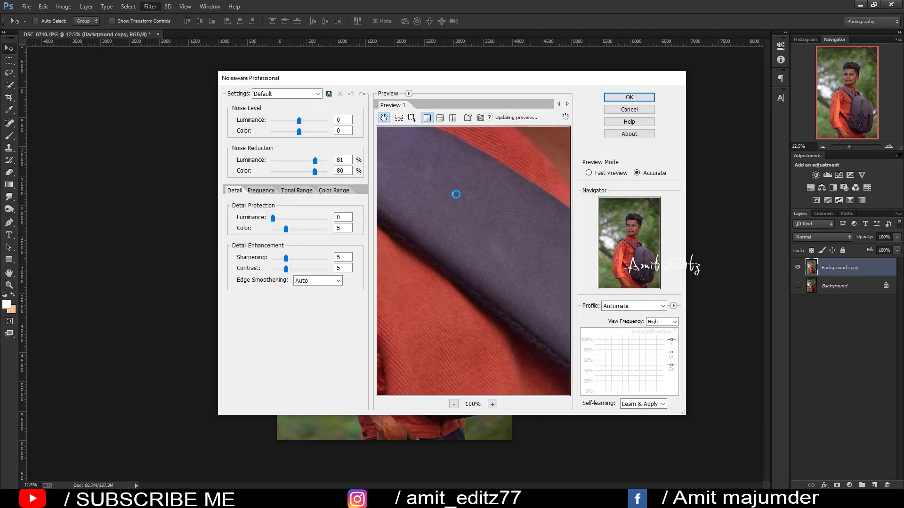
click(629, 97)
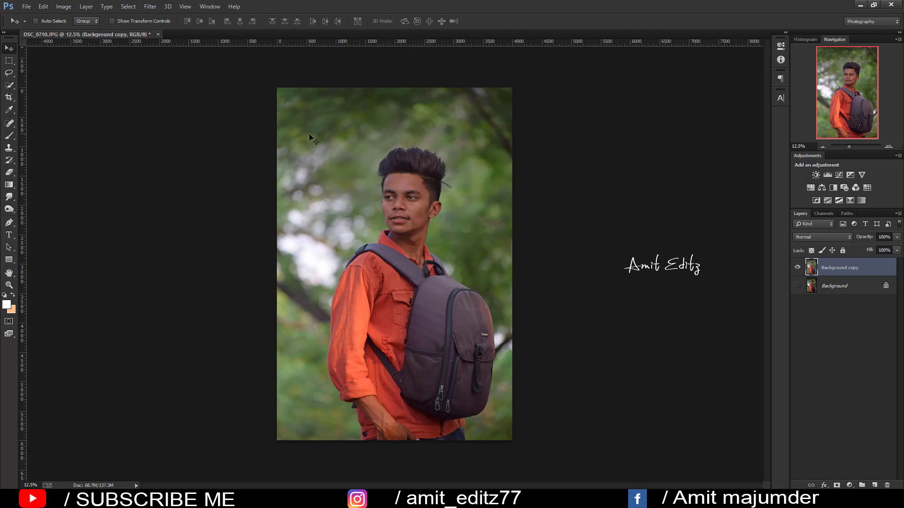
- In the Camera Raw Filter, raise contrast and exposure slightly, lower shadows, and reset Whites to 0
click(150, 7)
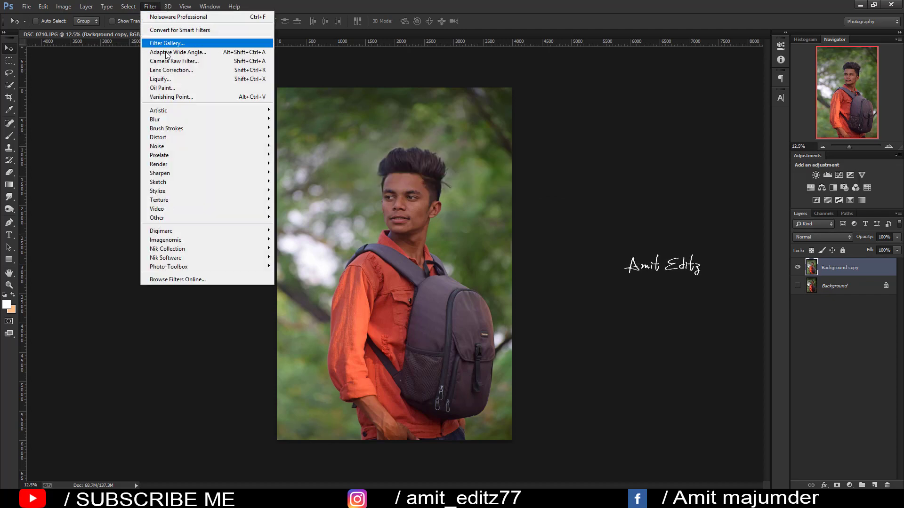
click(203, 61)
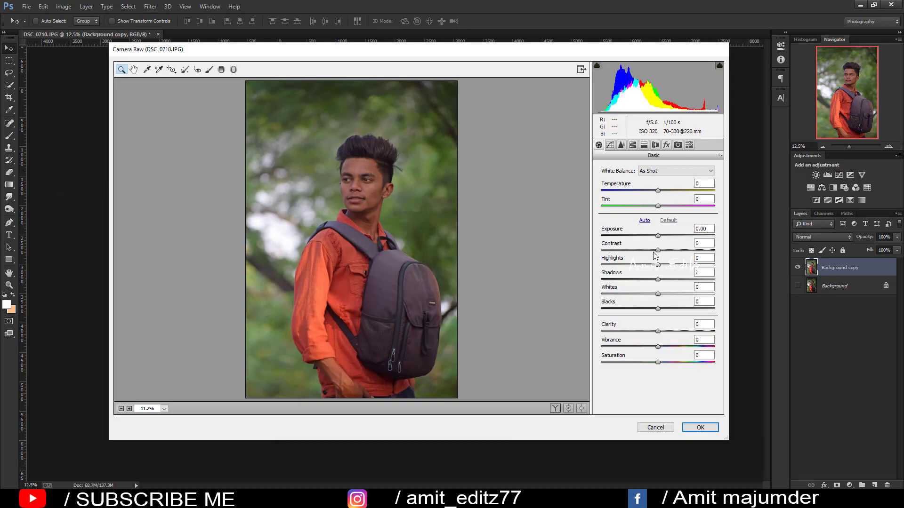
drag(654, 254, 663, 251)
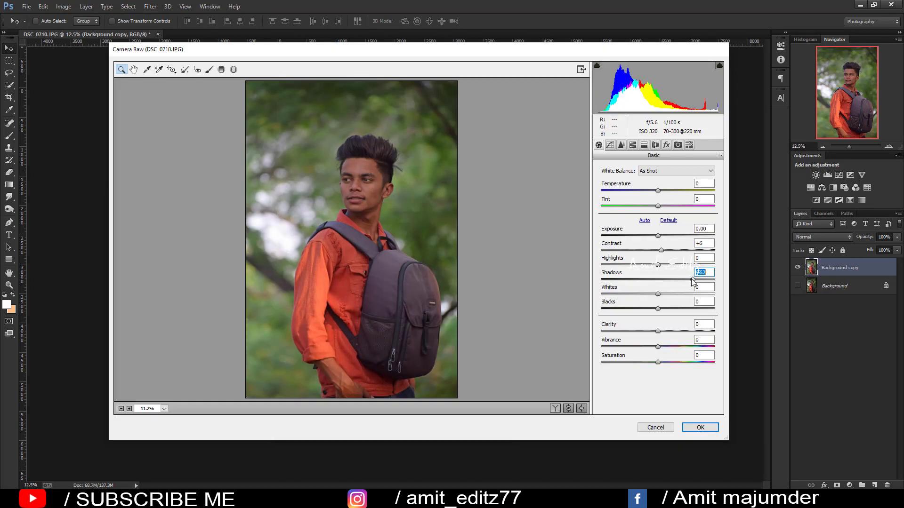
mouse_move(692, 281)
mouse_down()
mouse_move(666, 274)
mouse_move(710, 296)
mouse_move(653, 296)
mouse_move(683, 301)
mouse_move(664, 331)
mouse_up()
double_click(681, 294)
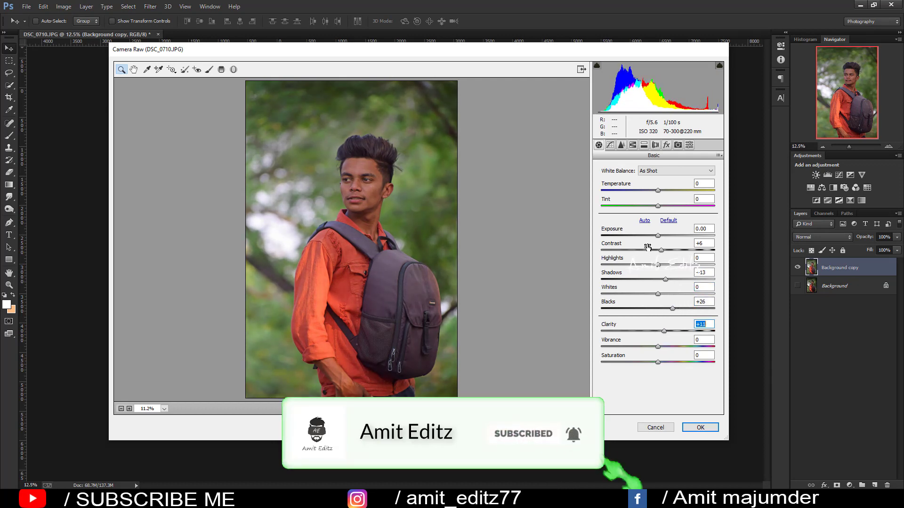
drag(660, 236, 661, 236)
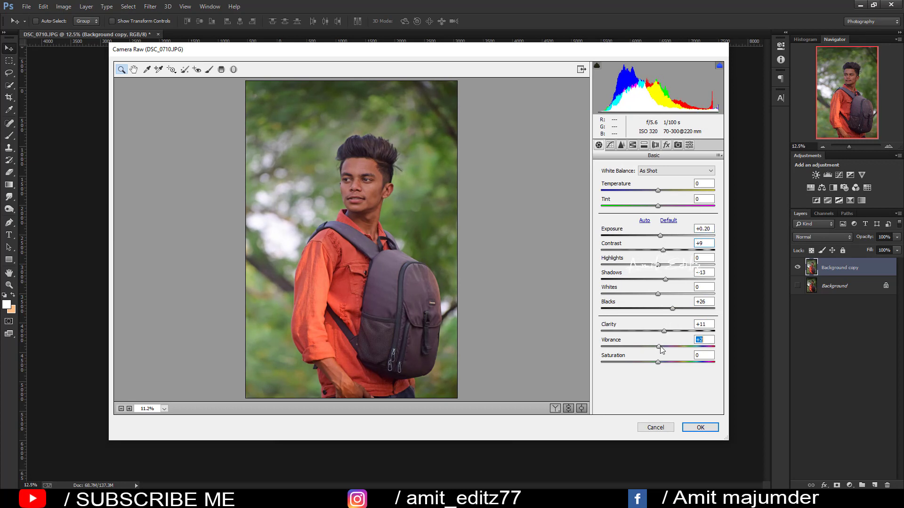
- In HSL, brighten Oranges luminance and shift the Greens hue to +61, then apply the grade
click(632, 145)
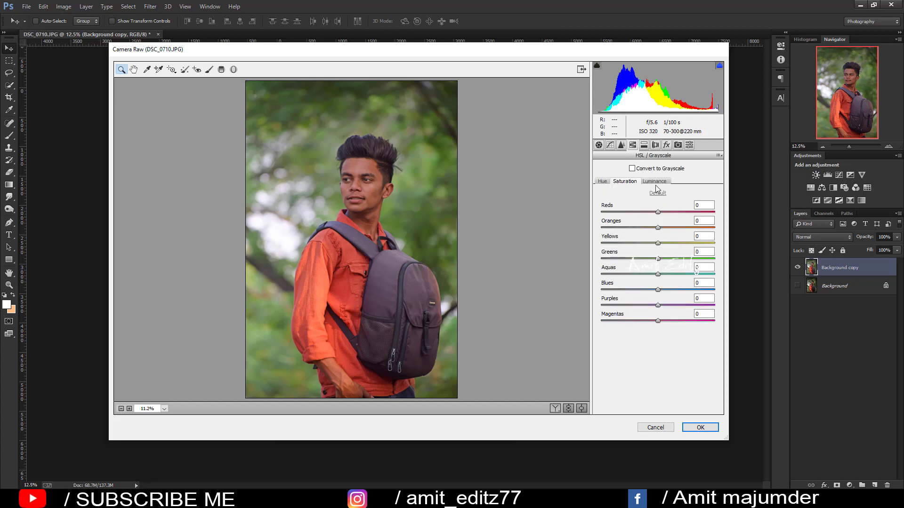
click(654, 181)
drag(656, 230, 673, 237)
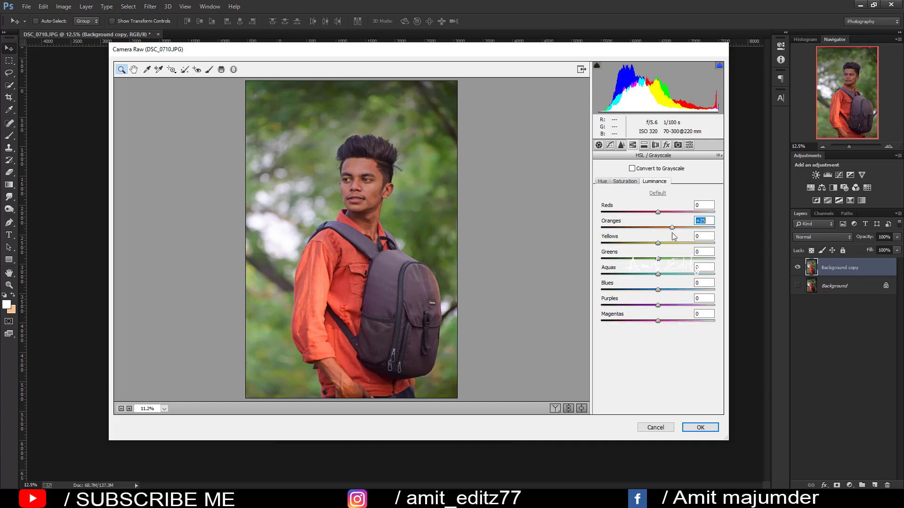
click(602, 182)
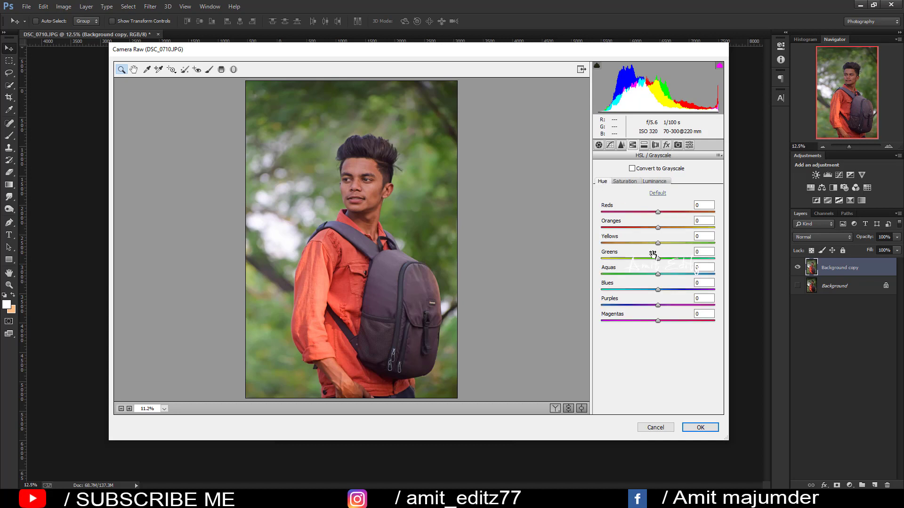
mouse_move(647, 259)
mouse_down()
mouse_move(602, 259)
mouse_move(706, 256)
mouse_move(658, 259)
mouse_move(690, 259)
mouse_move(696, 243)
mouse_move(719, 244)
mouse_up()
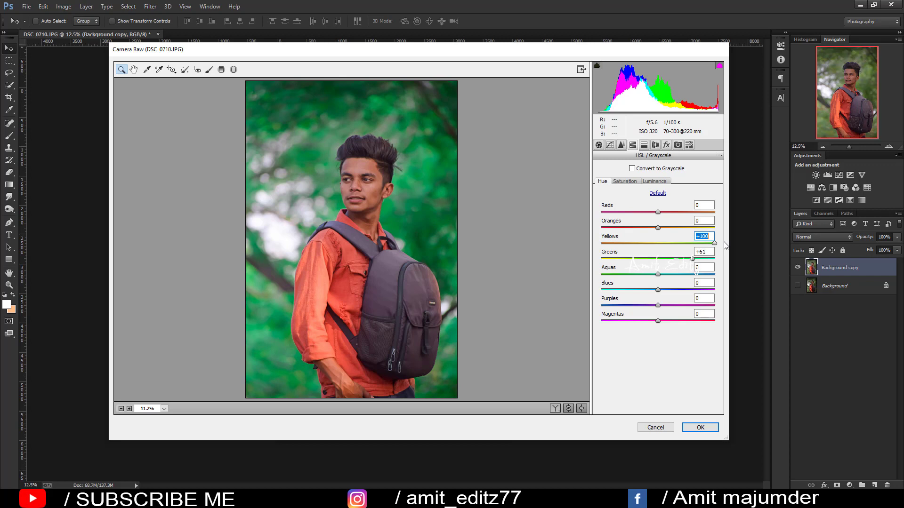
click(700, 428)
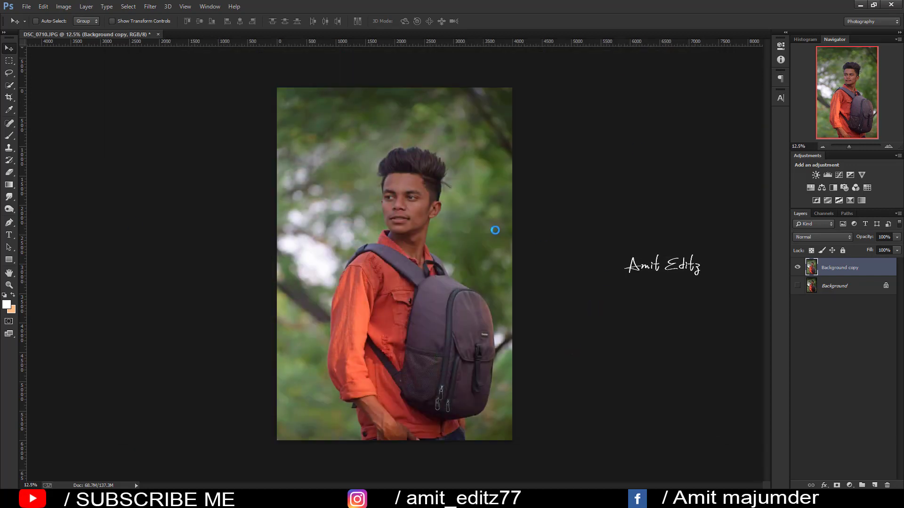
- Duplicate the graded layer as Background copy 2 and shift the Greens hue in Camera Raw to make it teal
drag(887, 274, 874, 486)
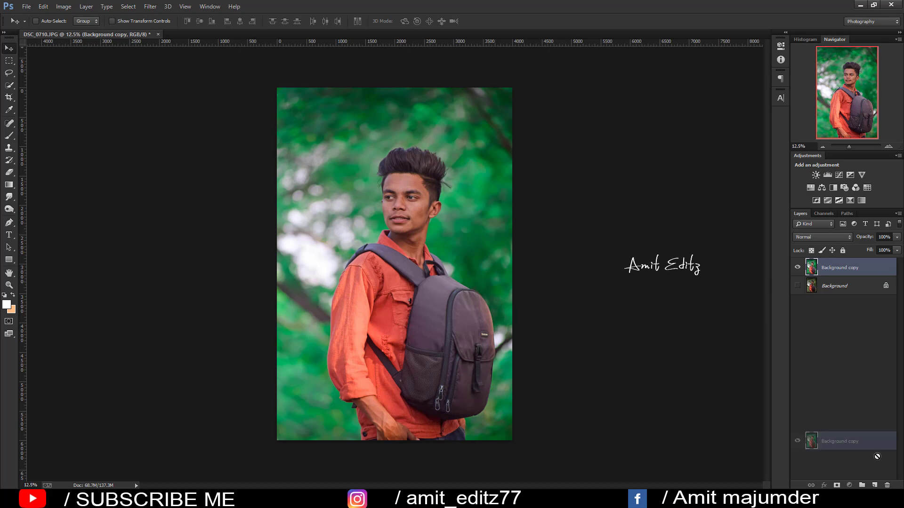
click(150, 6)
click(172, 61)
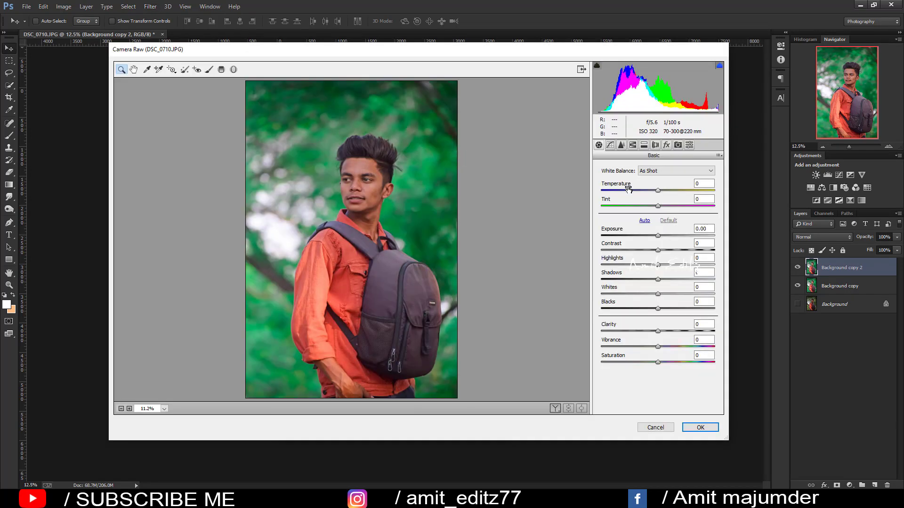
click(633, 145)
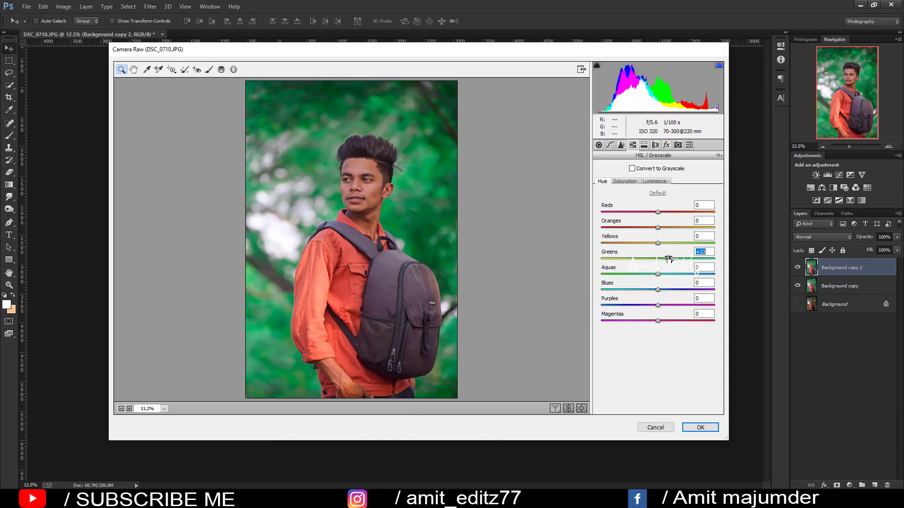
drag(657, 259, 703, 261)
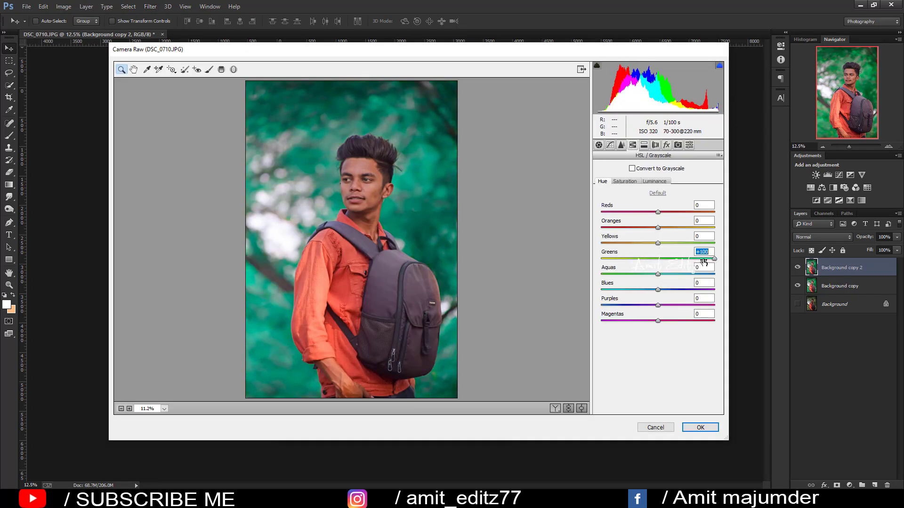
- Shift the Aquas hue, adjust Aquas and Greens saturation, and apply the teal grade
click(626, 183)
click(597, 181)
drag(658, 274, 733, 273)
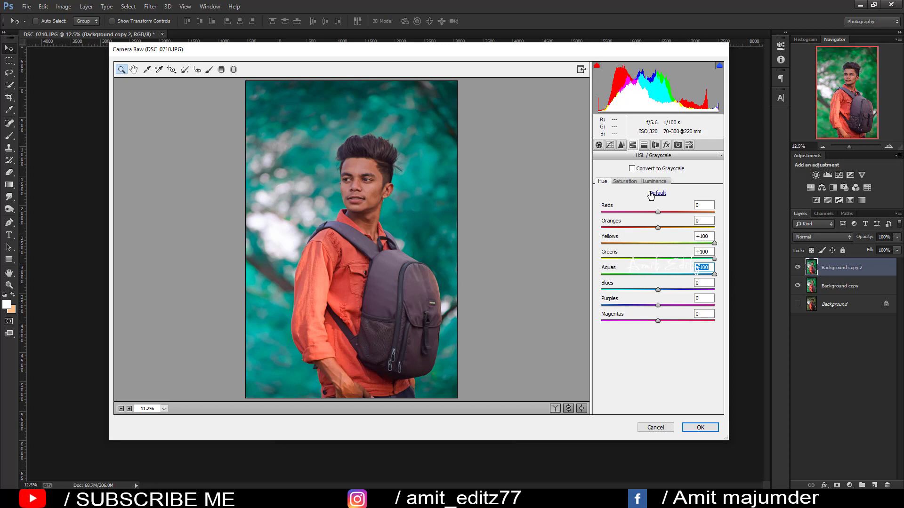
click(625, 182)
drag(650, 273, 710, 279)
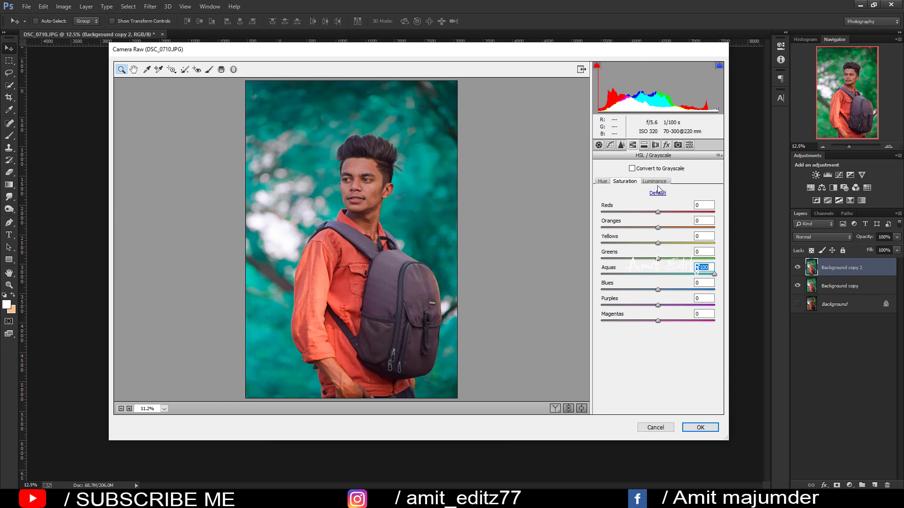
drag(652, 262, 669, 257)
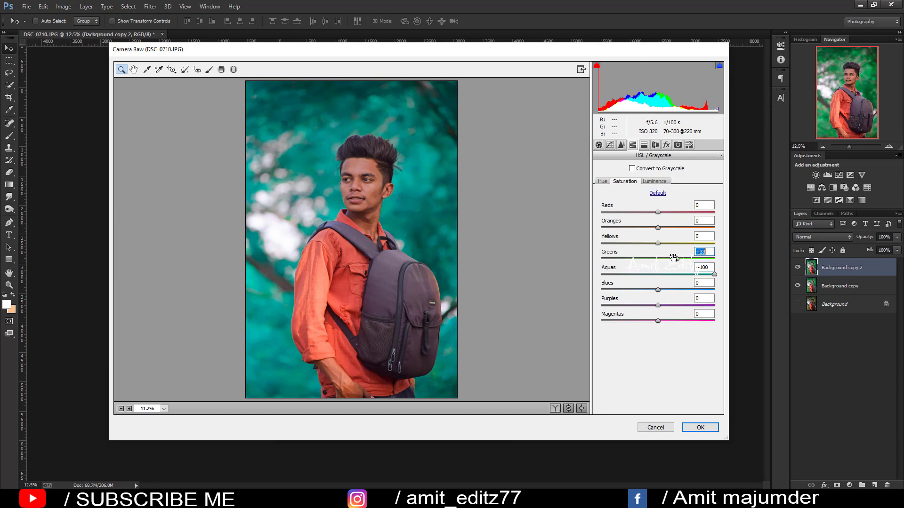
click(659, 181)
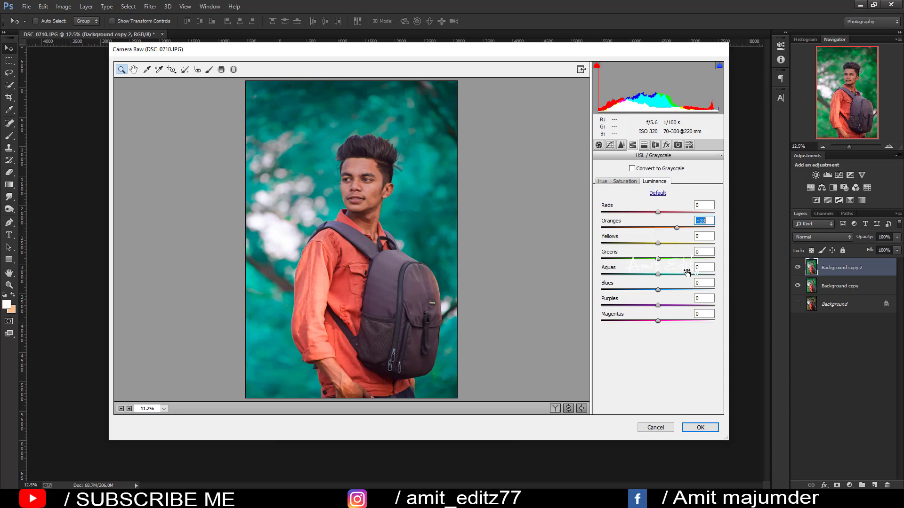
click(700, 427)
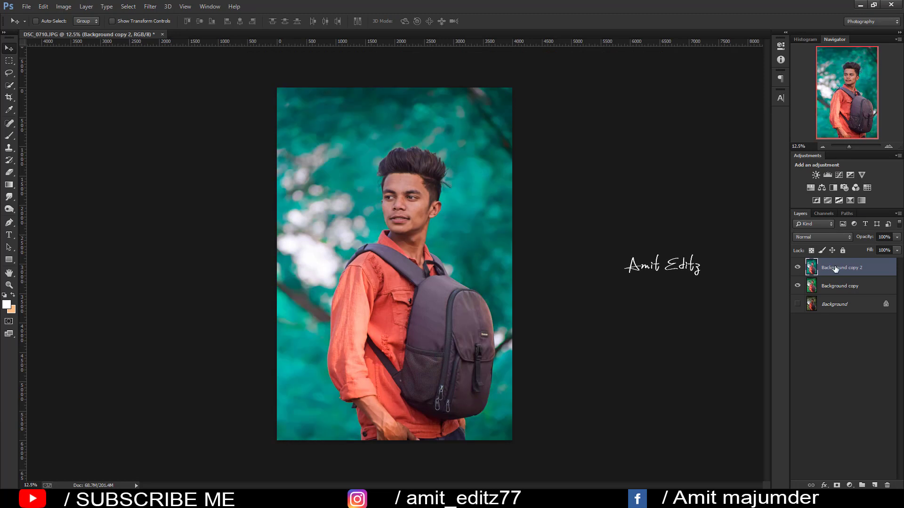
- Merge the three retouched layer copies into a single Background copy 3 layer
drag(840, 267, 875, 483)
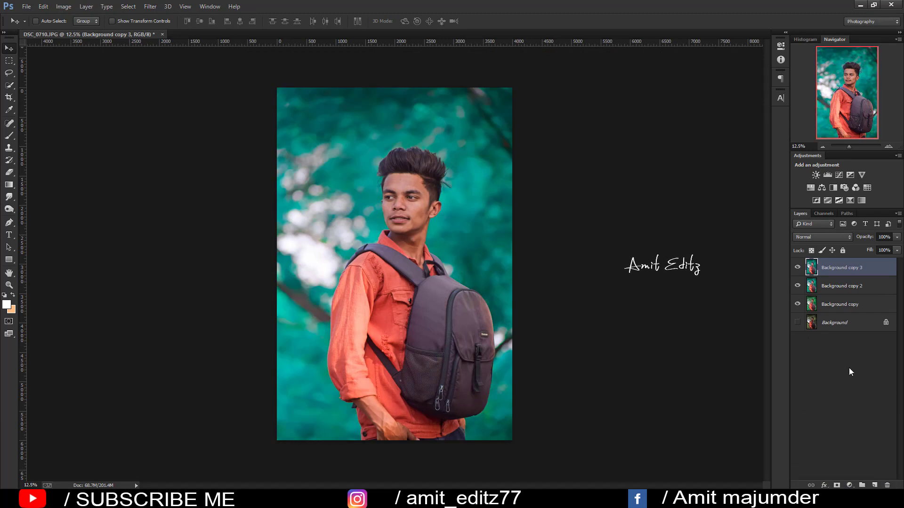
shift+click(850, 303)
right_click(850, 304)
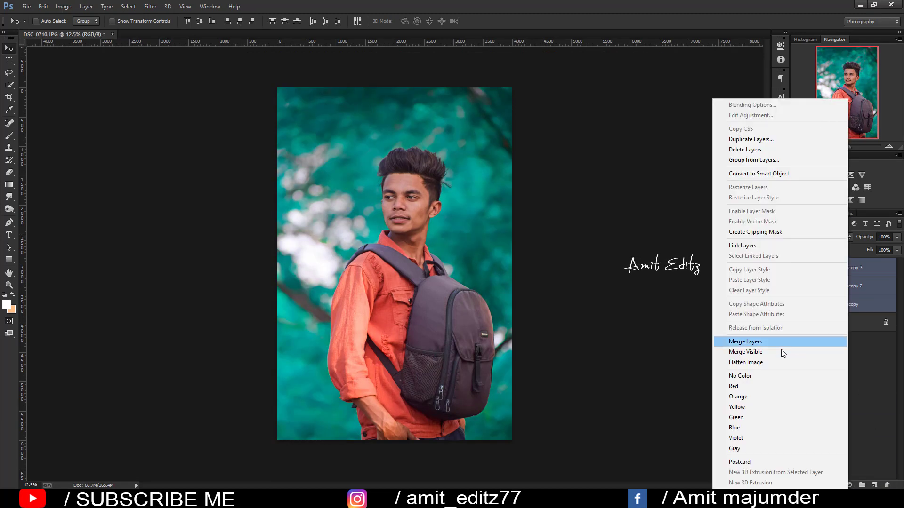
click(777, 342)
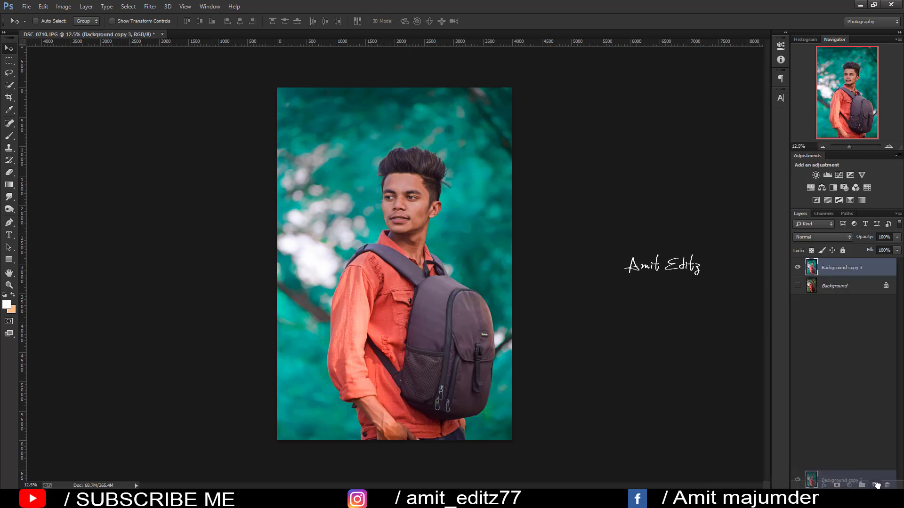
- Duplicate the merged layer as Background copy 4 and select the Smudge Tool
drag(840, 278, 874, 485)
scroll(411, 177, up, 2)
scroll(410, 177, up, 3)
scroll(411, 173, up, 1)
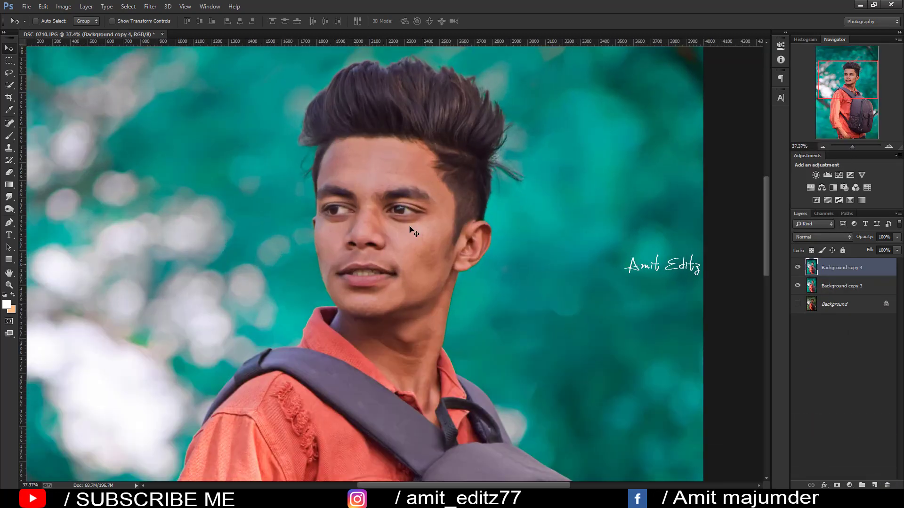
scroll(379, 217, up, 2)
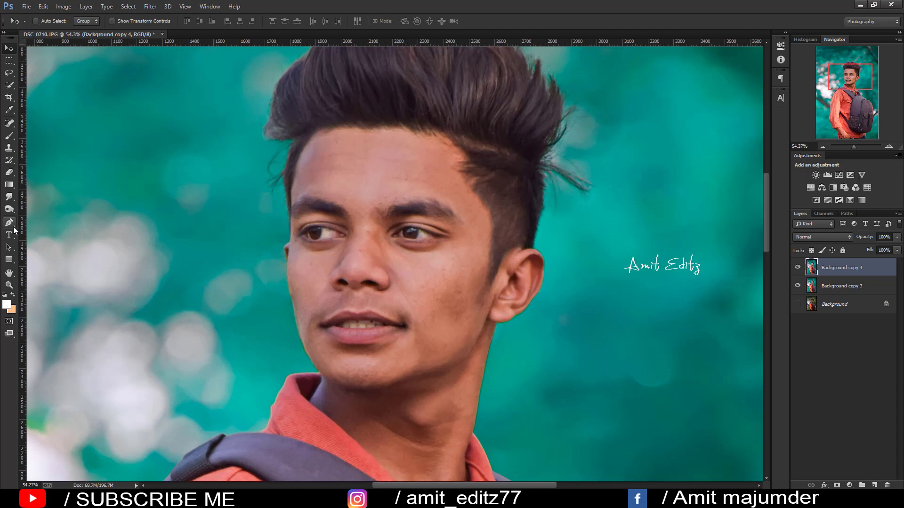
click(10, 198)
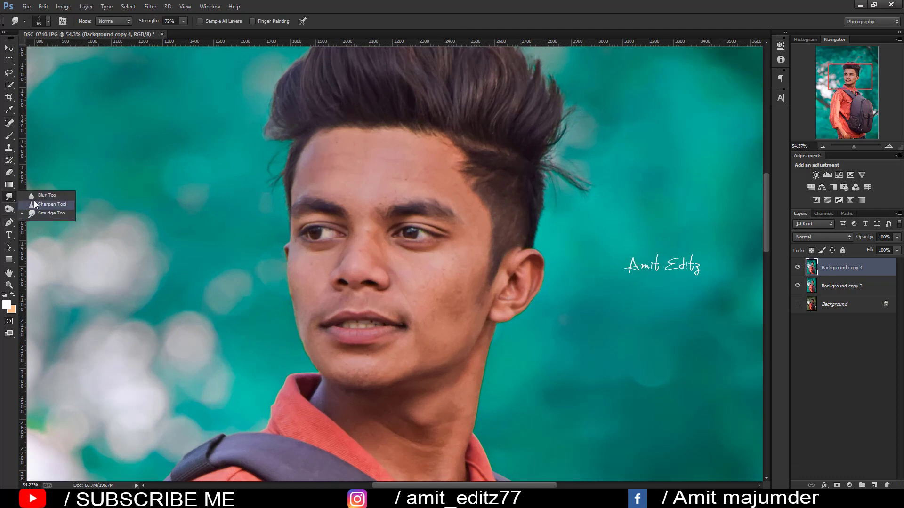
- Set the Smudge Tool to 10% strength with a brush size of about 125
click(35, 213)
right_click(300, 176)
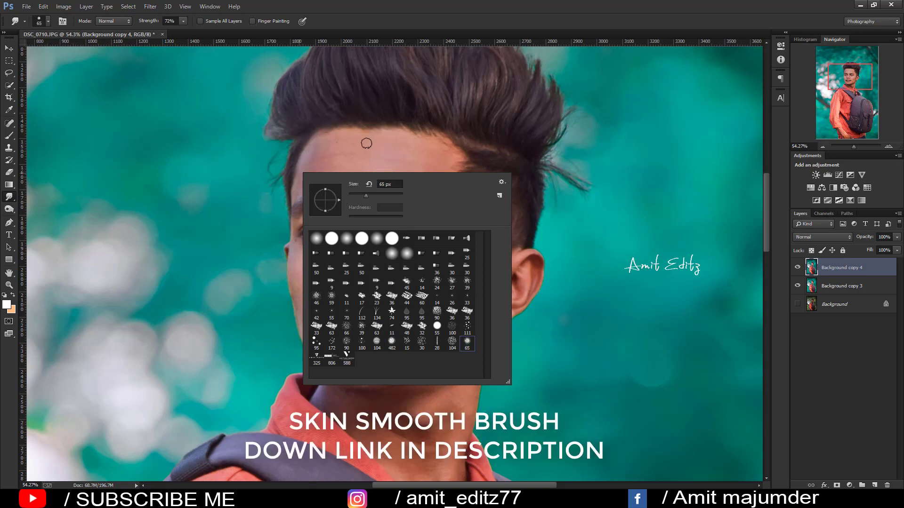
key(Return)
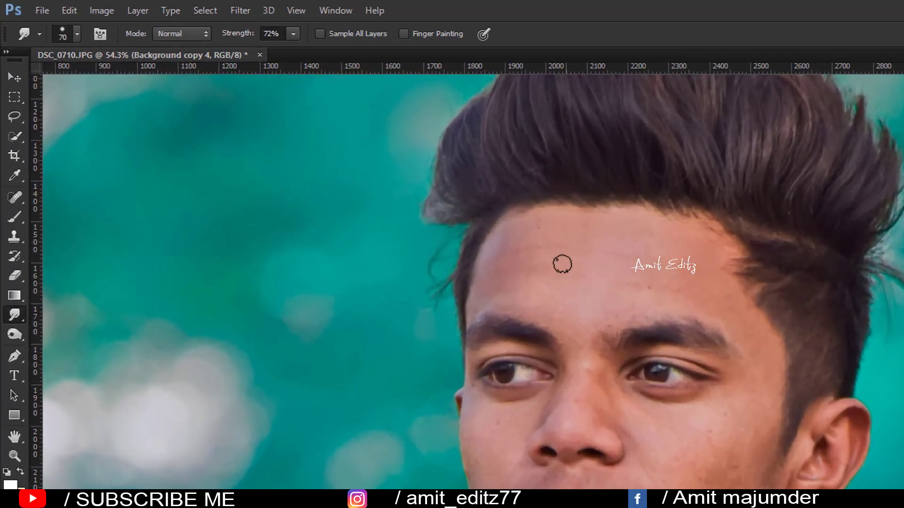
key(bracketright)
key(bracketright)
key(bracketright)
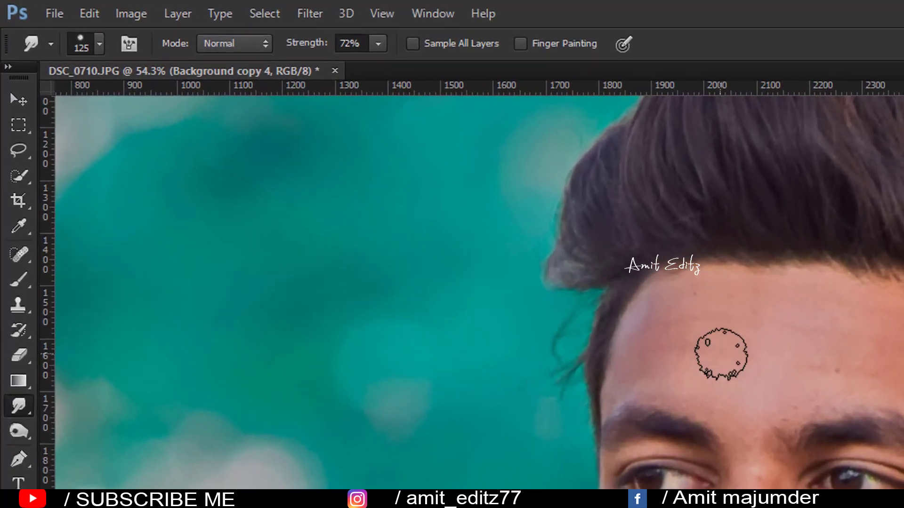
key(bracketright)
key(bracketright)
click(378, 44)
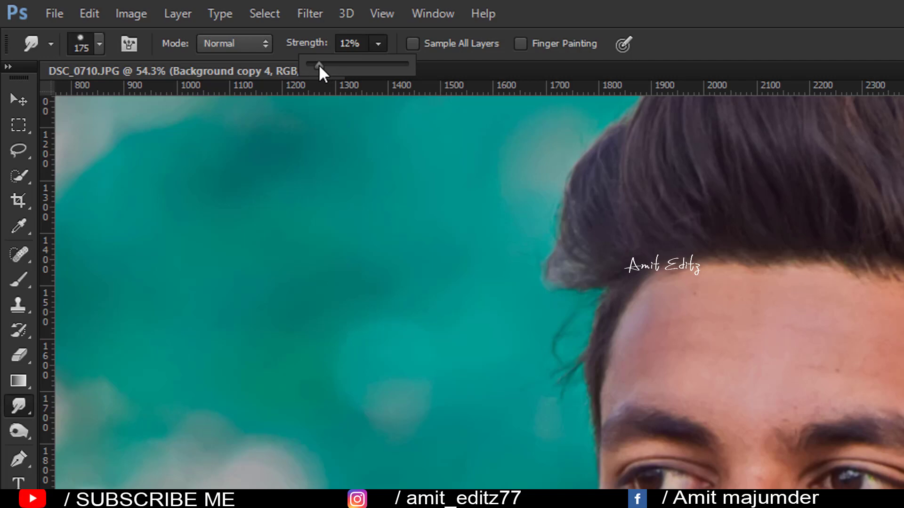
drag(317, 63, 315, 63)
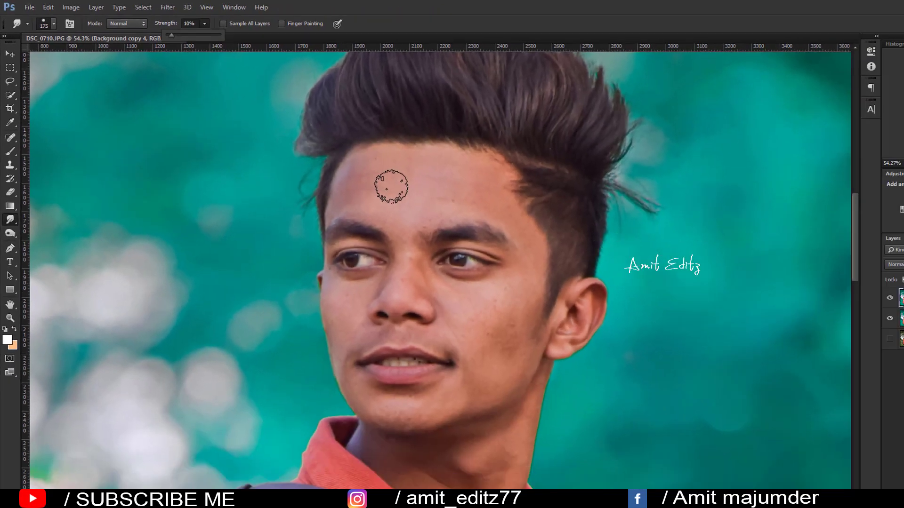
key(bracketleft)
key(bracketleft)
key(bracketleft)
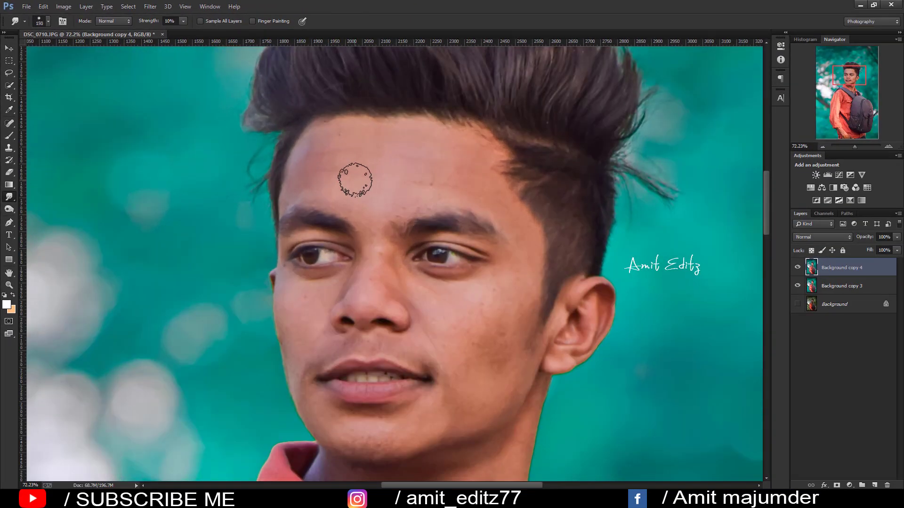
key(bracketright)
key(bracketright)
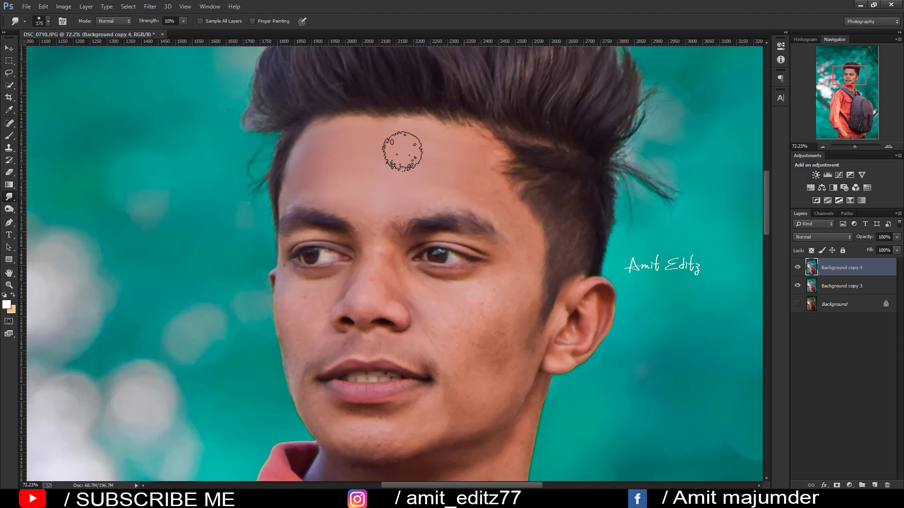
key(bracketleft)
key(bracketleft)
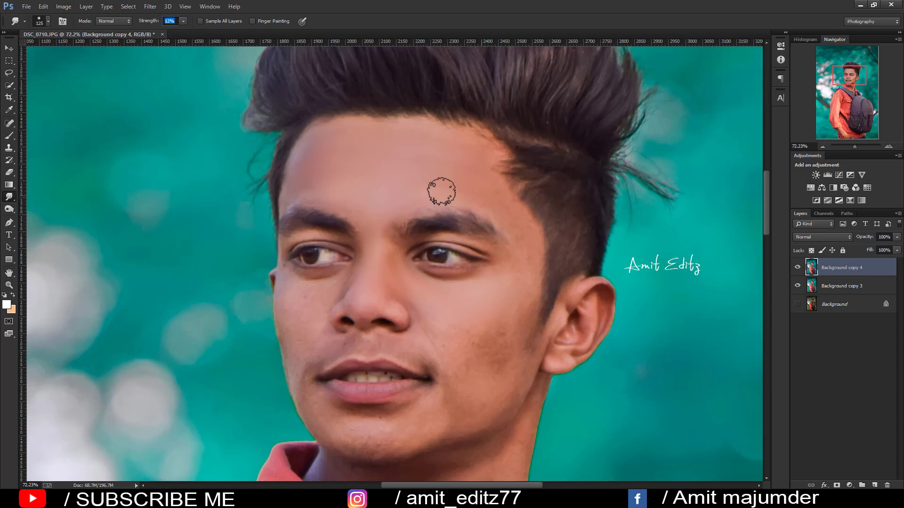
- Smudge the skin near the temple, across both cheeks, and on the neck
drag(471, 196, 508, 234)
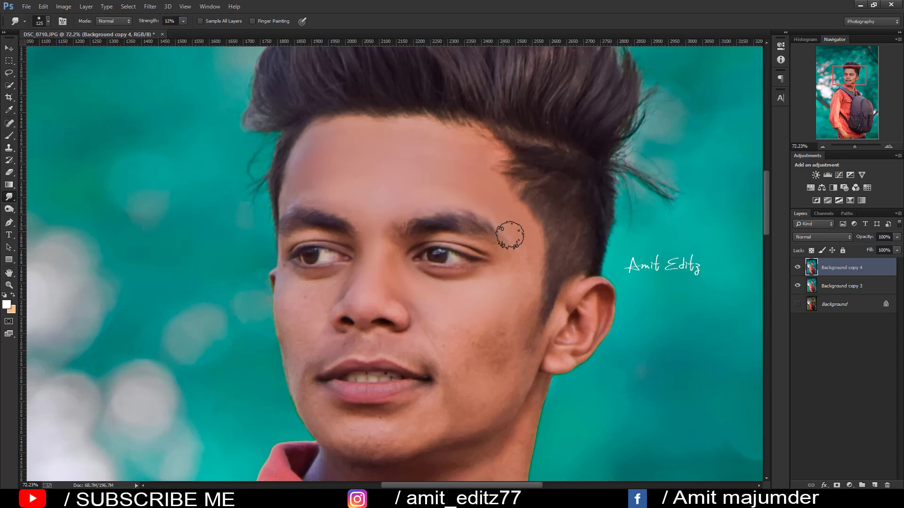
drag(513, 295, 499, 325)
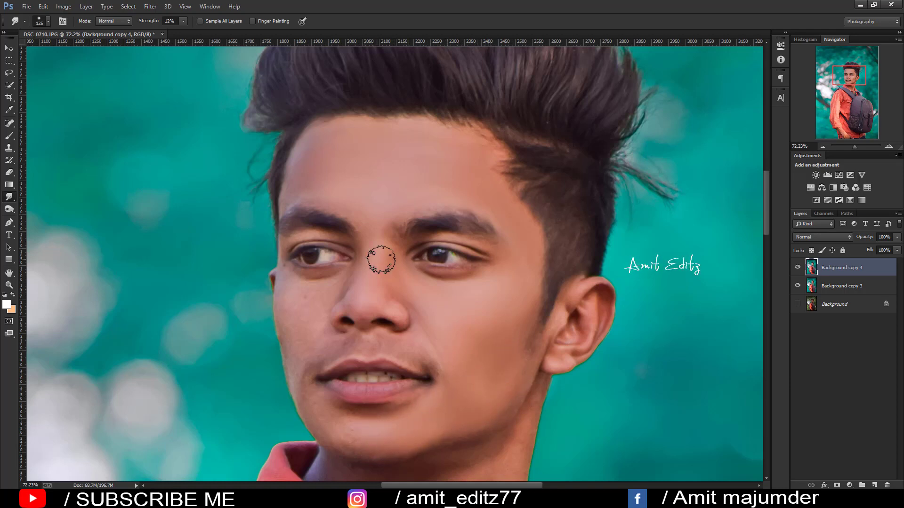
key(bracketleft)
key(bracketleft)
mouse_move(328, 284)
mouse_down()
mouse_move(311, 332)
mouse_move(323, 335)
mouse_move(293, 351)
mouse_move(288, 325)
mouse_move(301, 377)
mouse_move(354, 446)
mouse_up()
scroll(354, 445, down, 2)
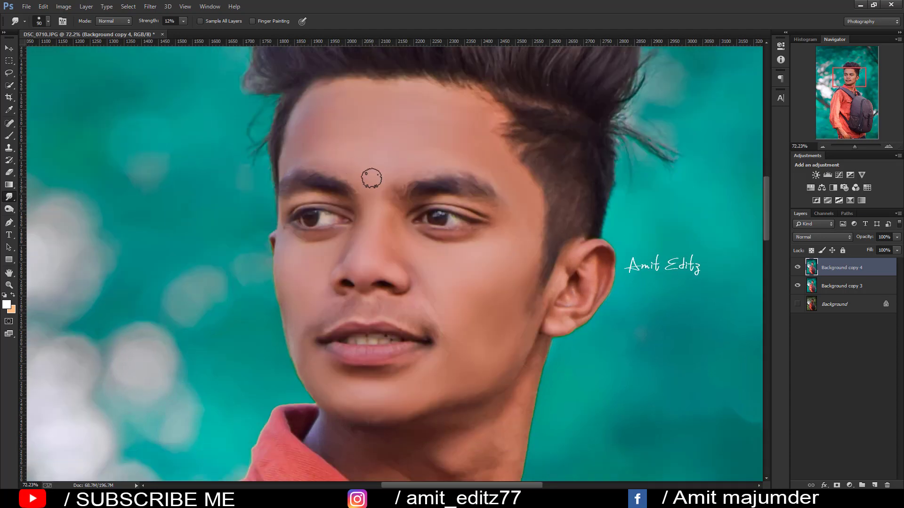
scroll(366, 238, down, 1)
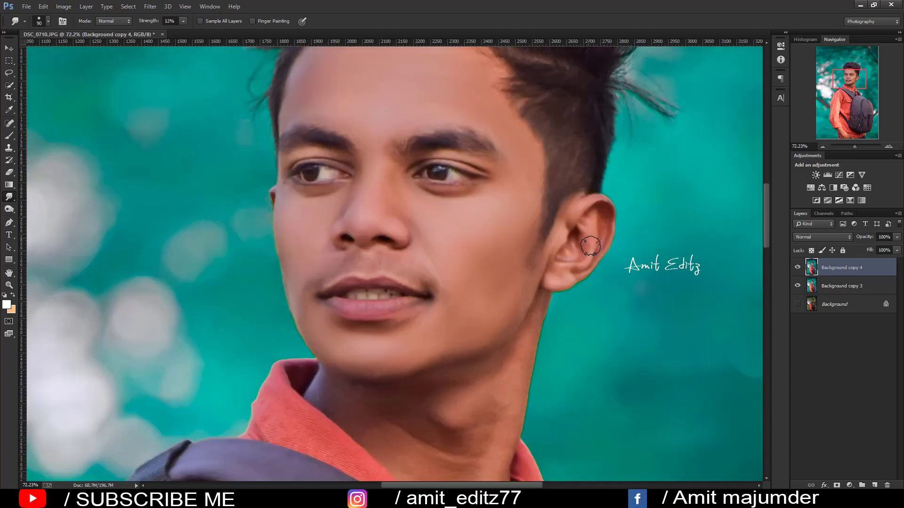
scroll(546, 283, down, 2)
key(bracketright)
key(bracketright)
key(bracketright)
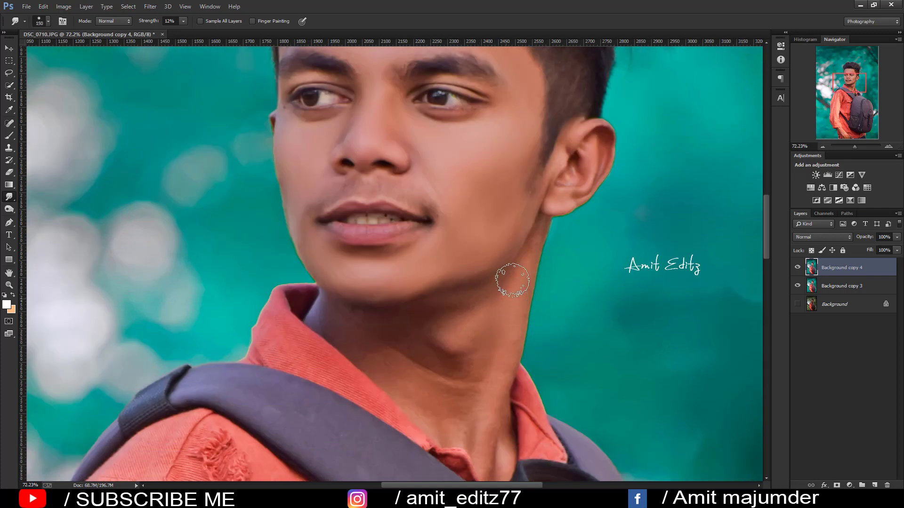
mouse_move(474, 384)
mouse_down()
mouse_move(444, 336)
mouse_move(422, 382)
mouse_up()
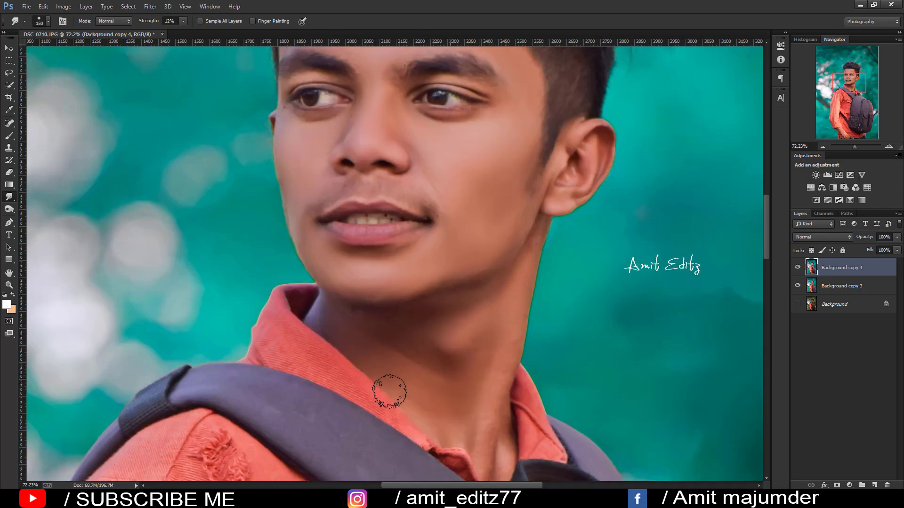
- Enlarge the brush to 200 and smooth the forehead and down to the cheek
scroll(490, 428, down, 1)
key(bracketleft)
key(bracketleft)
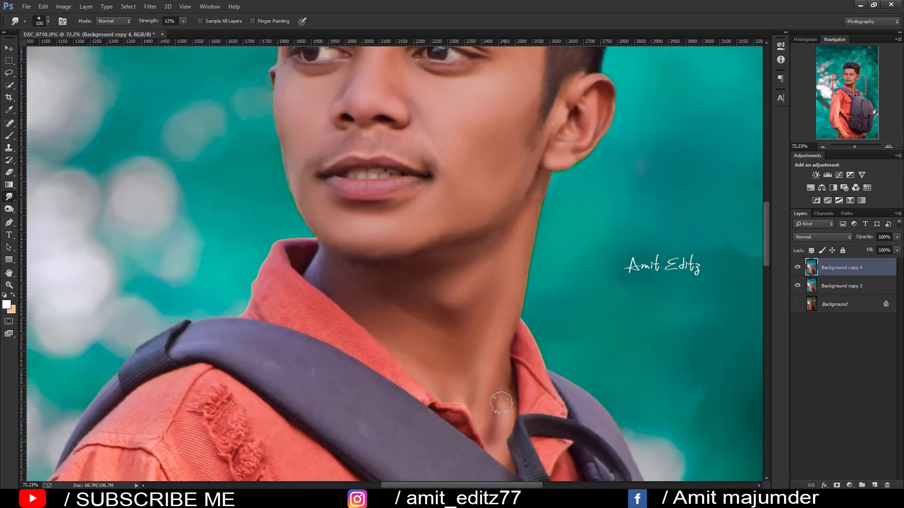
scroll(460, 271, down, 5)
scroll(460, 200, down, 2)
scroll(461, 202, up, 3)
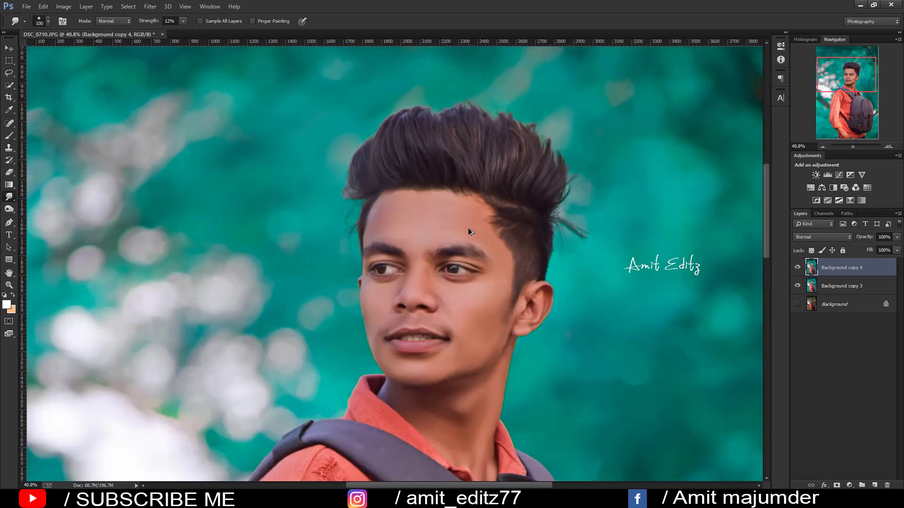
key(Return)
scroll(446, 216, up, 1)
key(bracketright)
key(bracketright)
key(bracketright)
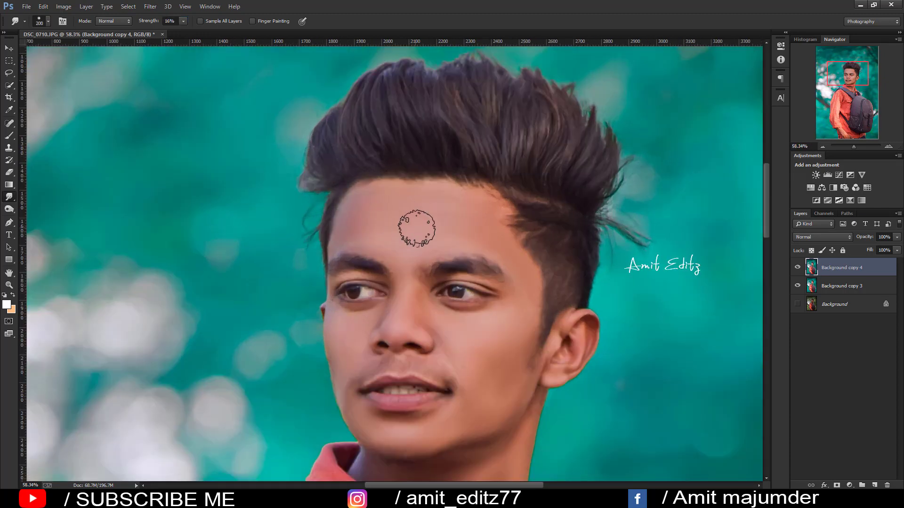
mouse_move(405, 224)
mouse_down()
mouse_move(428, 233)
mouse_move(454, 208)
mouse_up()
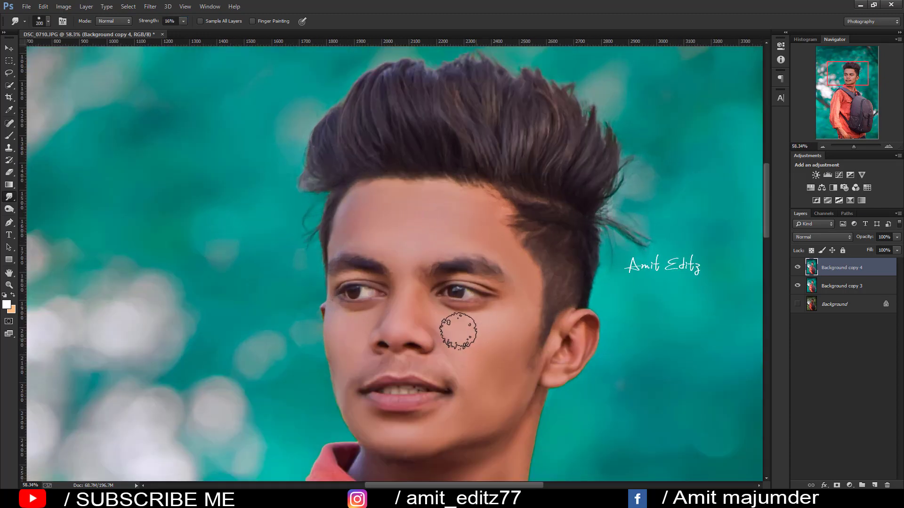
mouse_move(458, 330)
mouse_down()
mouse_move(476, 376)
mouse_move(497, 368)
mouse_move(460, 329)
mouse_move(452, 422)
mouse_move(379, 430)
mouse_move(390, 415)
mouse_up()
key(bracketleft)
key(bracketleft)
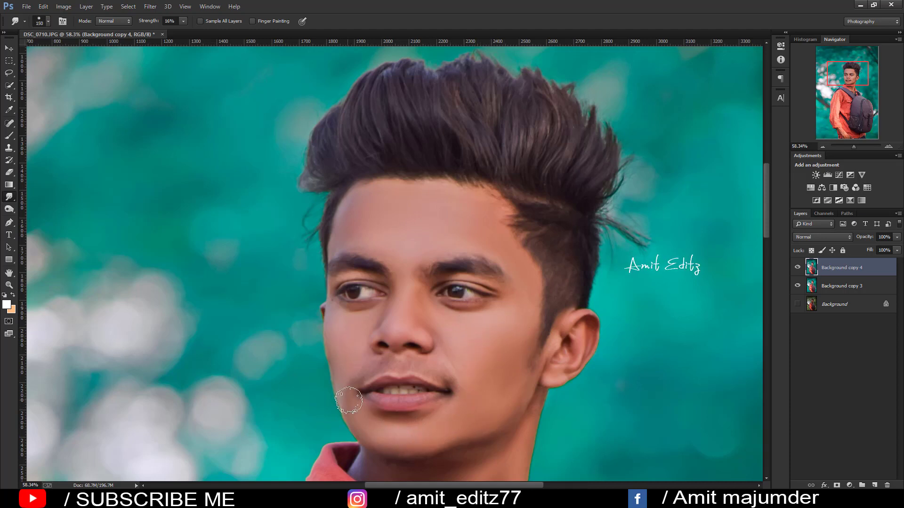
scroll(491, 313, down, 1)
scroll(473, 419, down, 2)
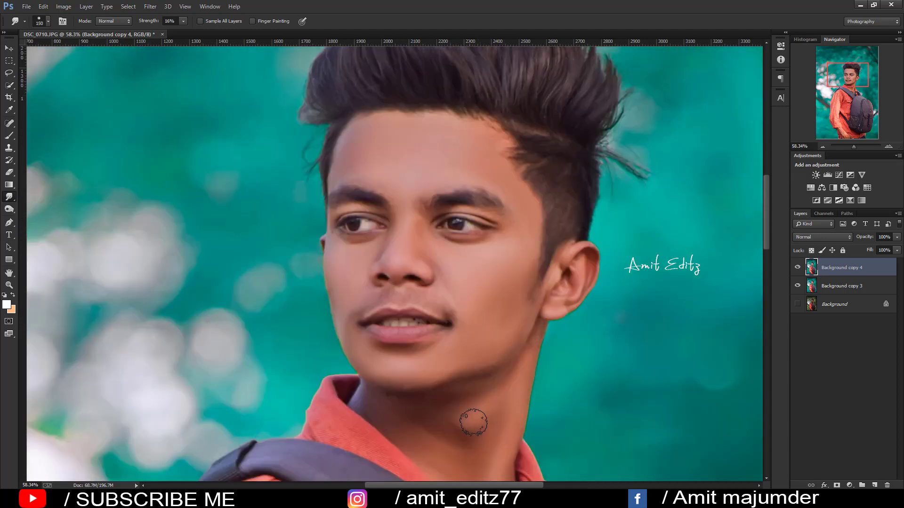
scroll(498, 349, down, 2)
scroll(496, 346, down, 2)
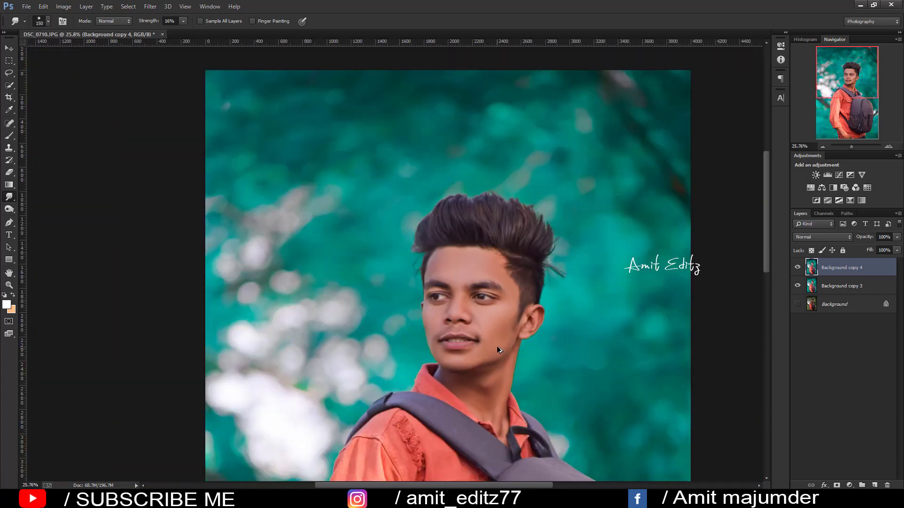
scroll(484, 348, down, 2)
scroll(415, 431, up, 2)
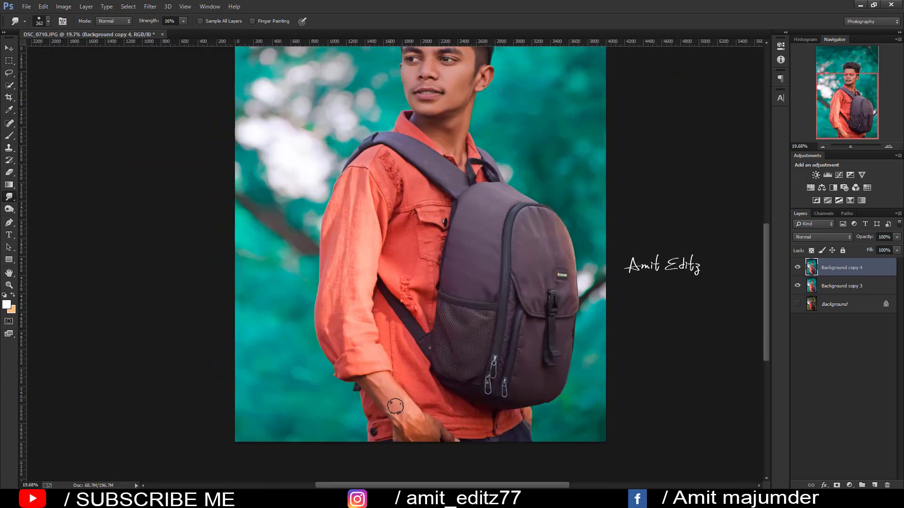
scroll(395, 402, up, 1)
scroll(414, 407, up, 1)
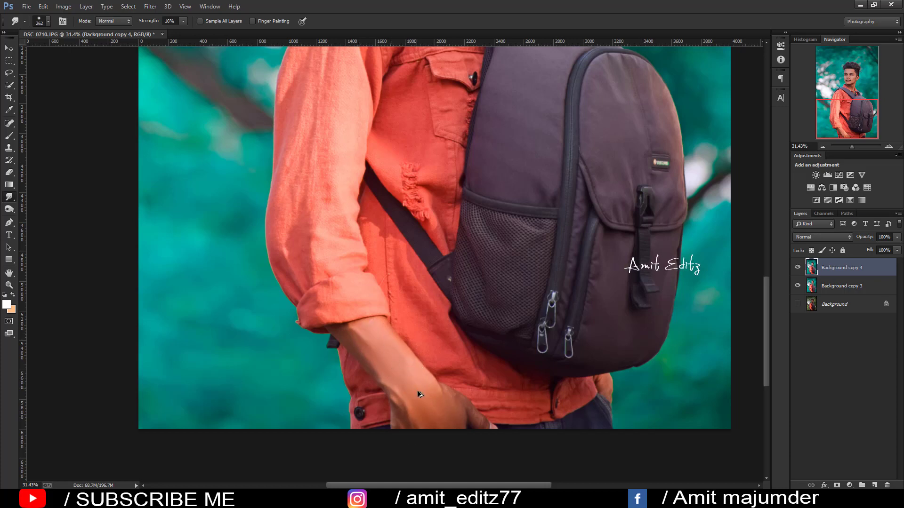
scroll(417, 391, down, 3)
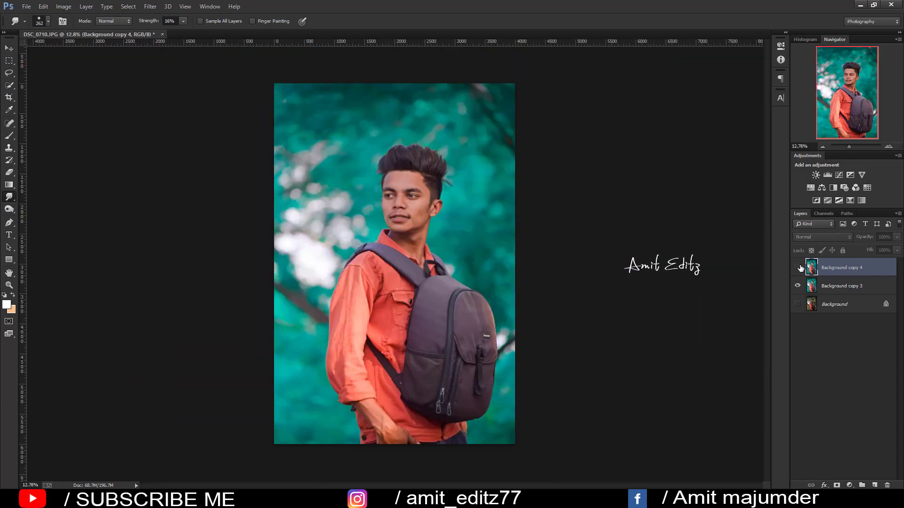
- Toggle the smoothed layer's visibility repeatedly to compare the skin before and after
scroll(513, 181, up, 1)
scroll(513, 181, up, 1)
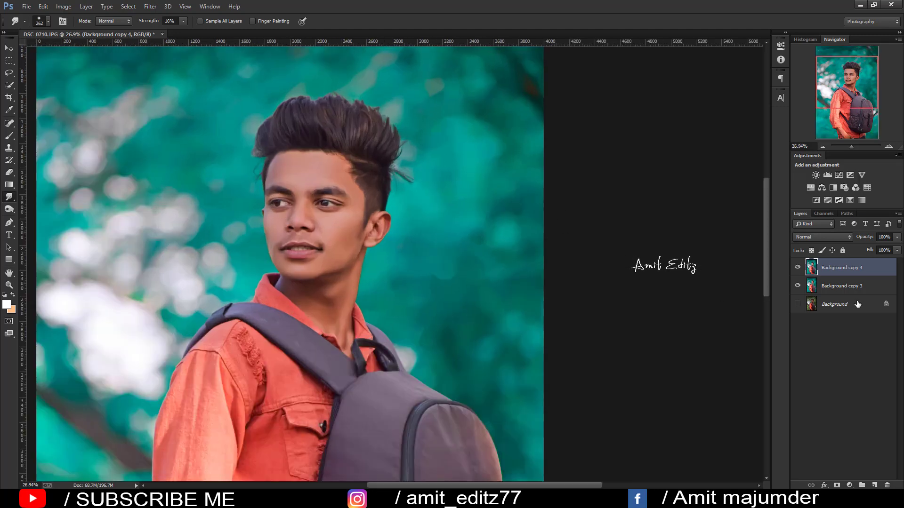
click(798, 269)
click(797, 268)
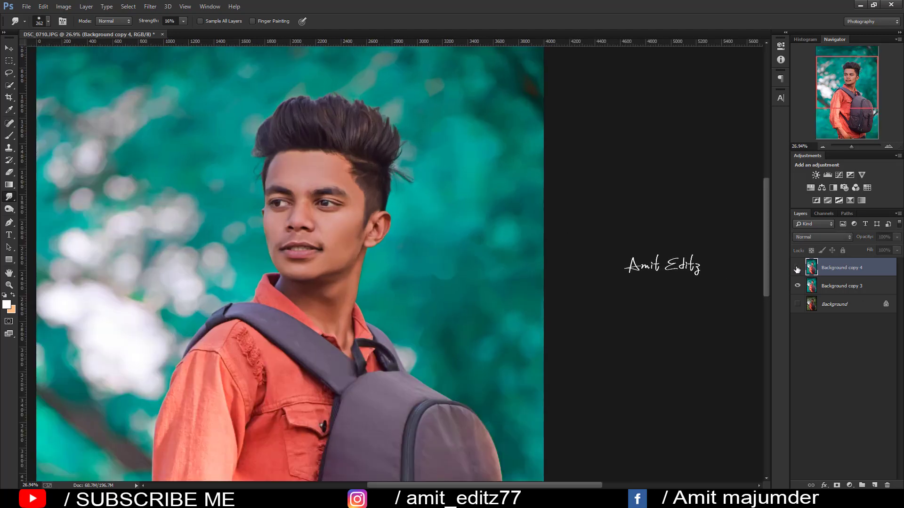
click(797, 269)
click(797, 269)
scroll(371, 207, up, 1)
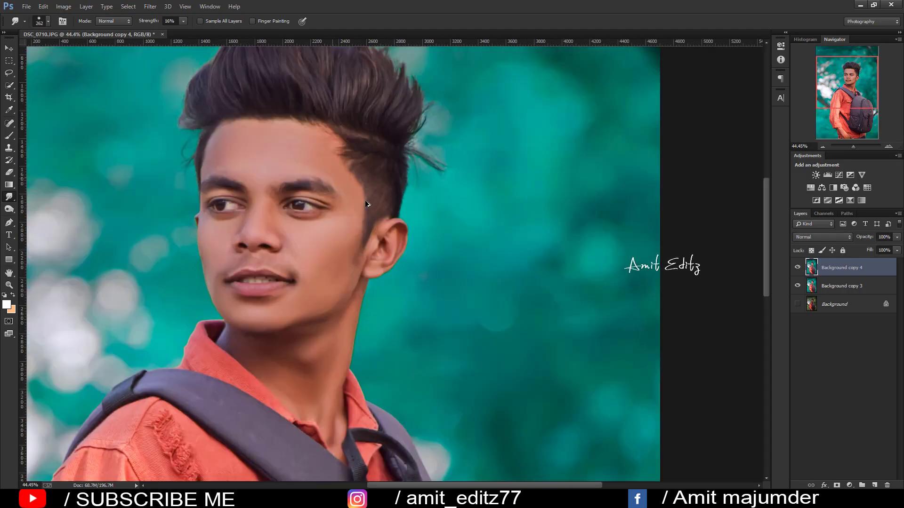
click(798, 269)
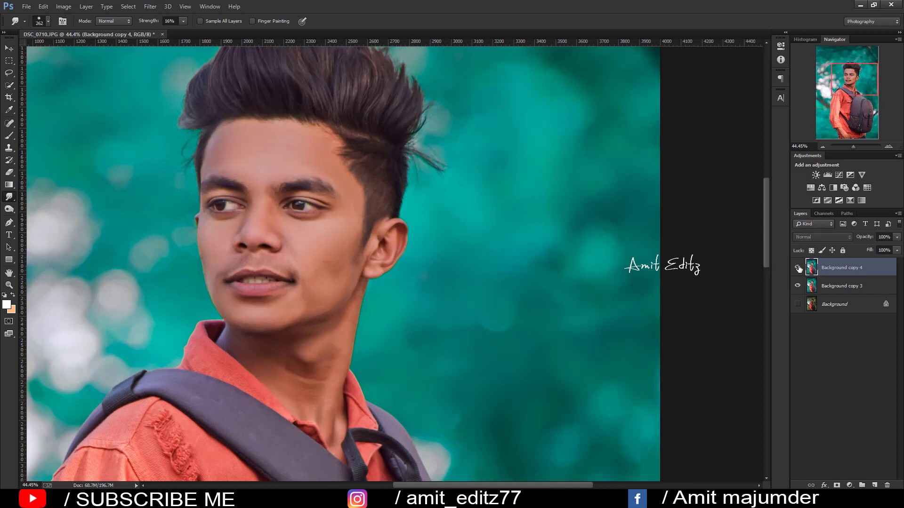
click(797, 269)
click(798, 268)
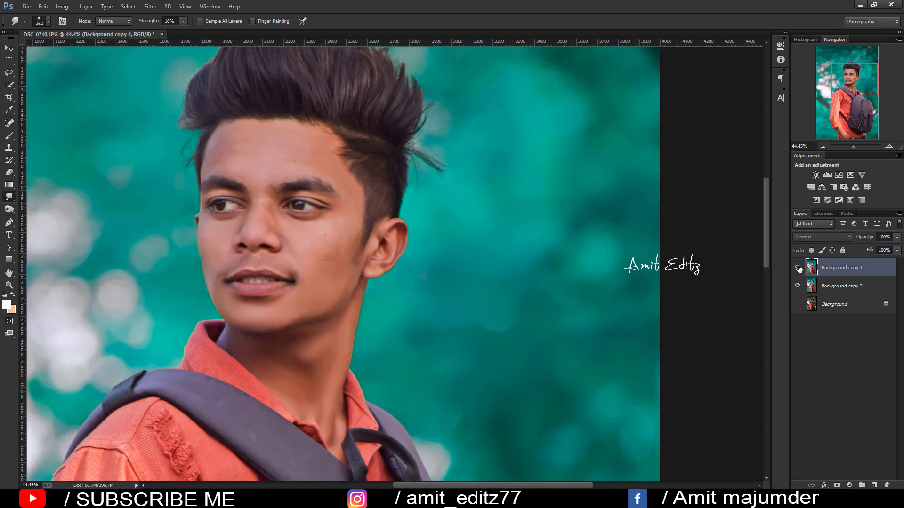
click(798, 268)
scroll(422, 275, down, 2)
scroll(421, 274, down, 1)
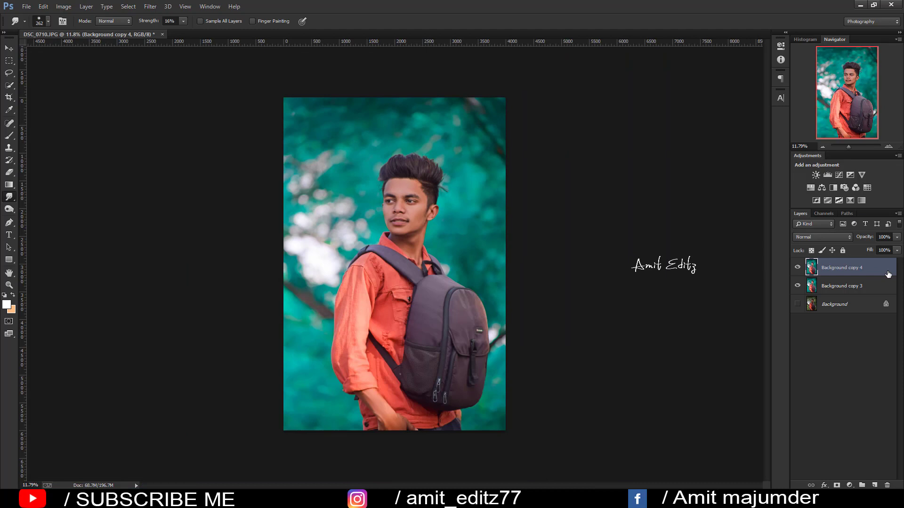
- Merge the two retouched layers down and duplicate the result as Background copy 5
right_click(843, 295)
click(773, 343)
drag(847, 271, 874, 484)
scroll(401, 181, up, 1)
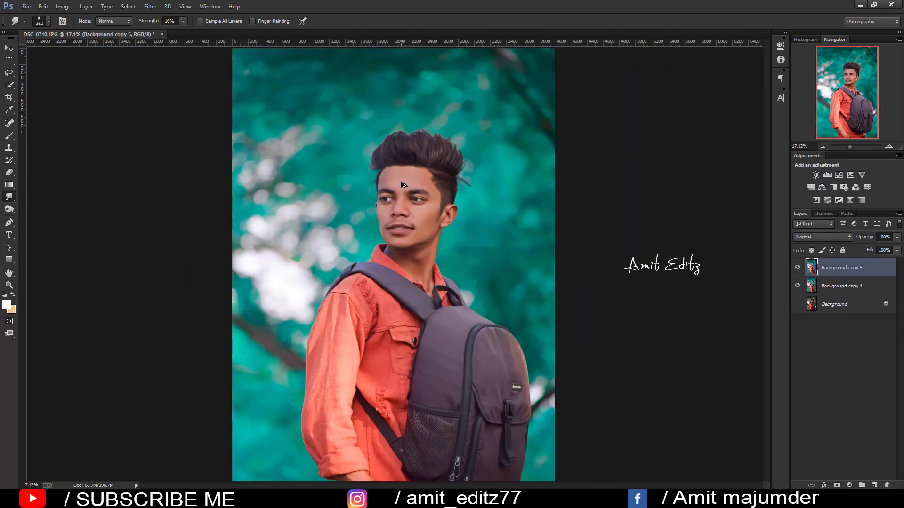
scroll(401, 187, down, 1)
click(151, 7)
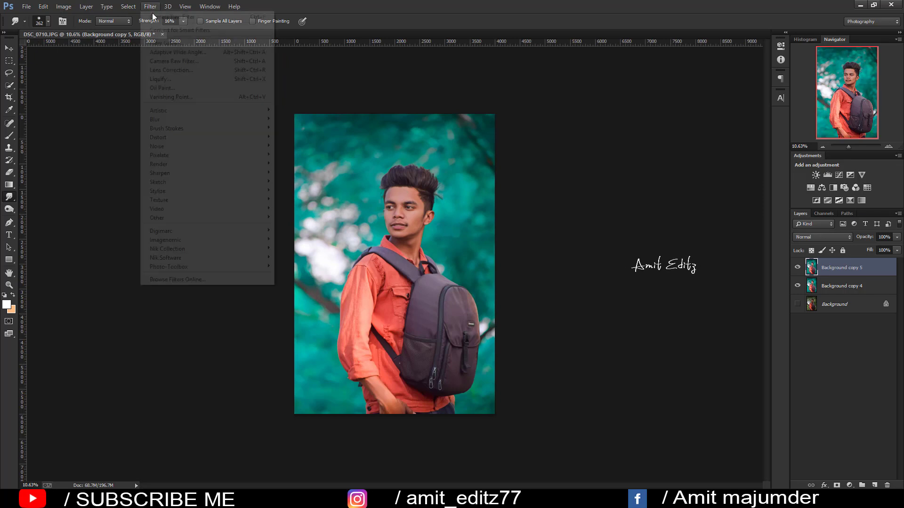
- In Camera Raw on Background copy 5, set Shadows -1, Vibrance +1, and Temperature -5
click(172, 62)
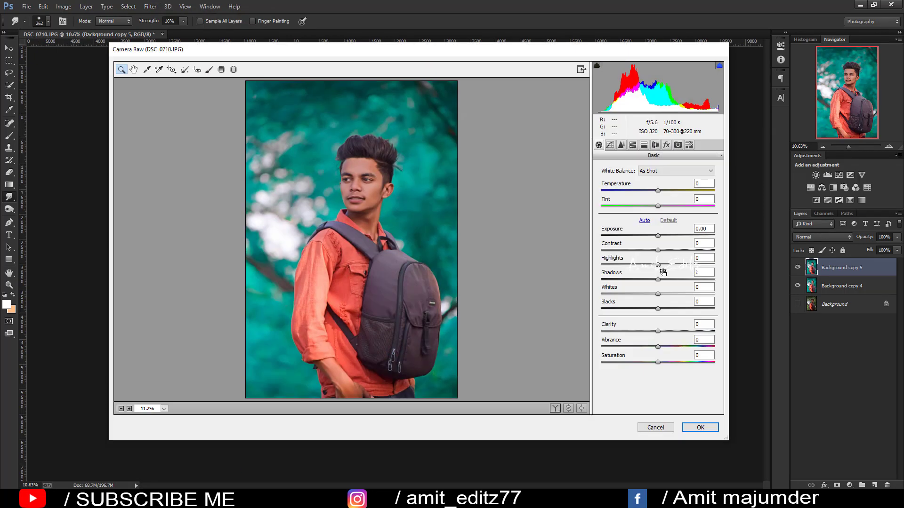
mouse_move(658, 279)
mouse_down()
mouse_move(650, 295)
mouse_move(712, 309)
mouse_move(679, 309)
mouse_move(660, 331)
mouse_up()
click(658, 346)
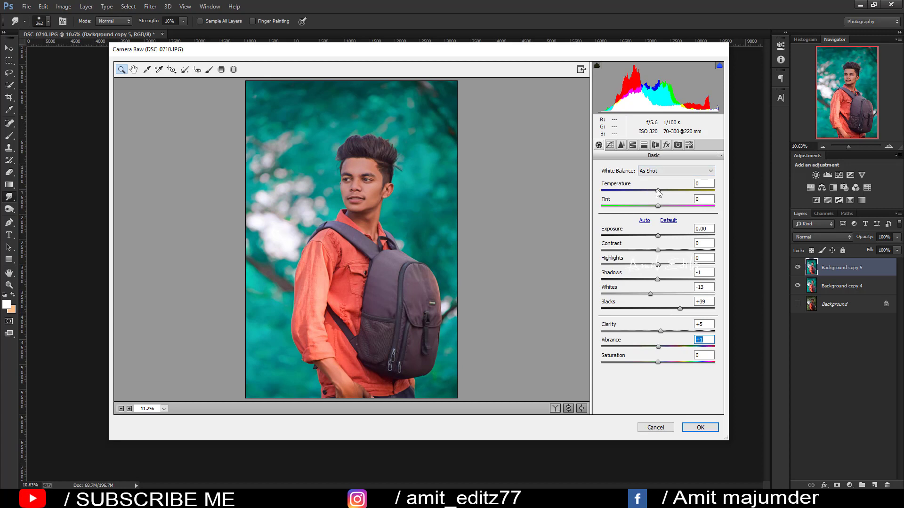
drag(658, 191, 653, 190)
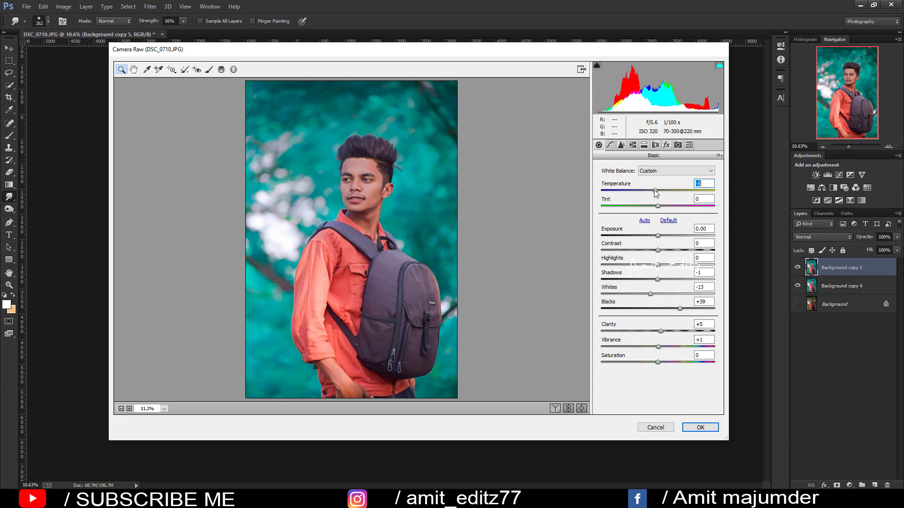
- Lower the Oranges saturation in the HSL panel
click(633, 145)
click(635, 182)
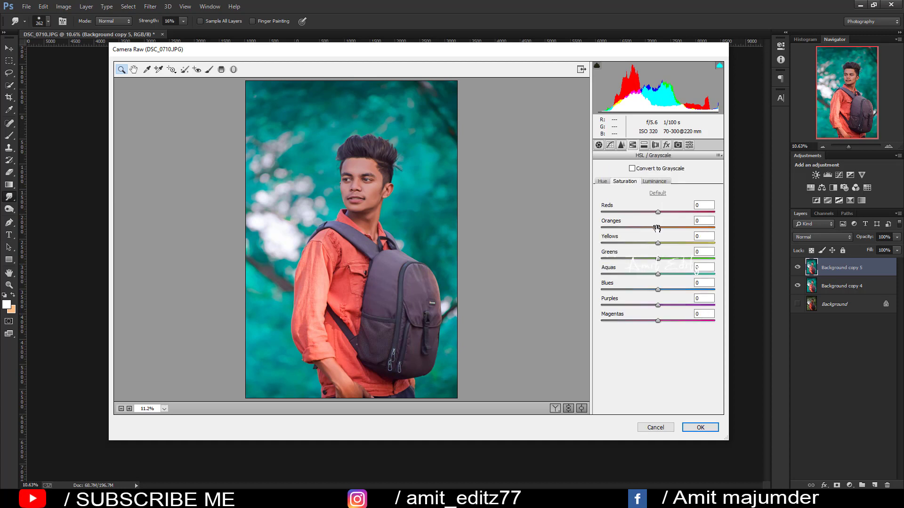
mouse_move(649, 229)
mouse_down()
mouse_move(637, 228)
mouse_move(671, 228)
mouse_up()
click(654, 181)
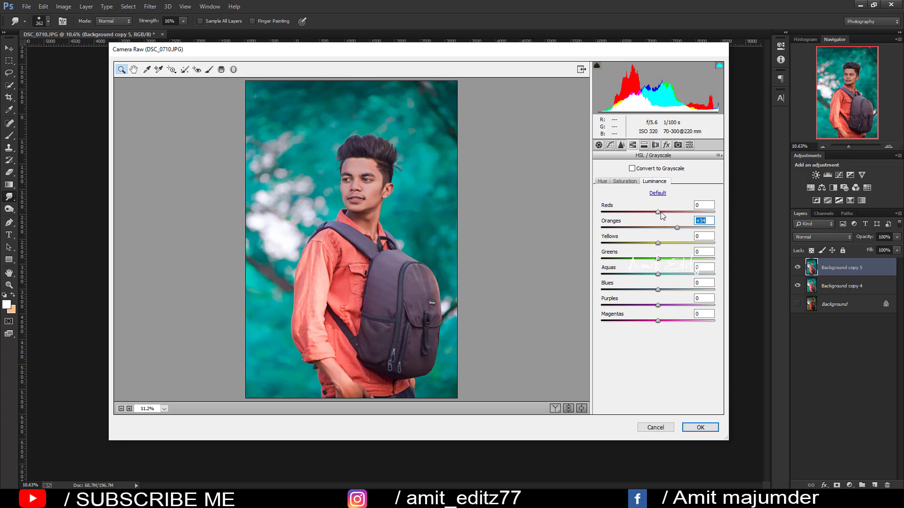
- Build a point tone curve with a lifted black point and a midtone point, then shift Green Primary hue
click(621, 145)
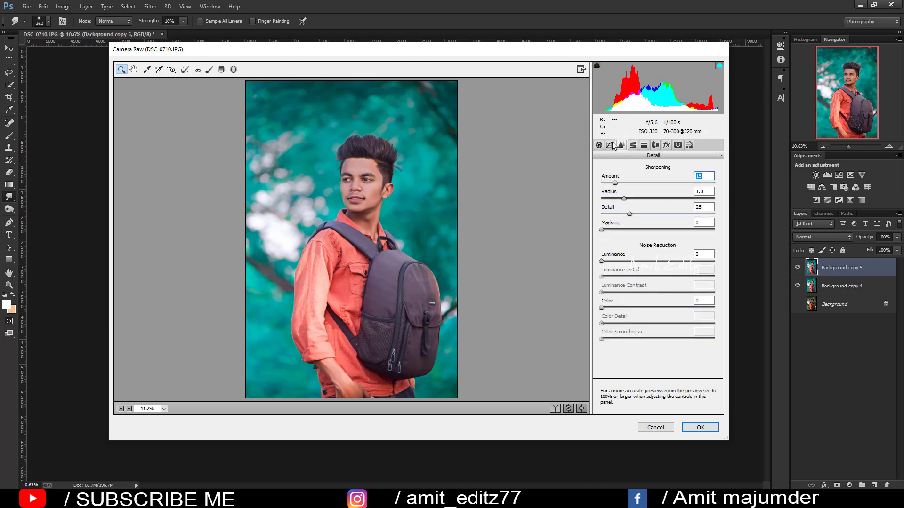
click(610, 145)
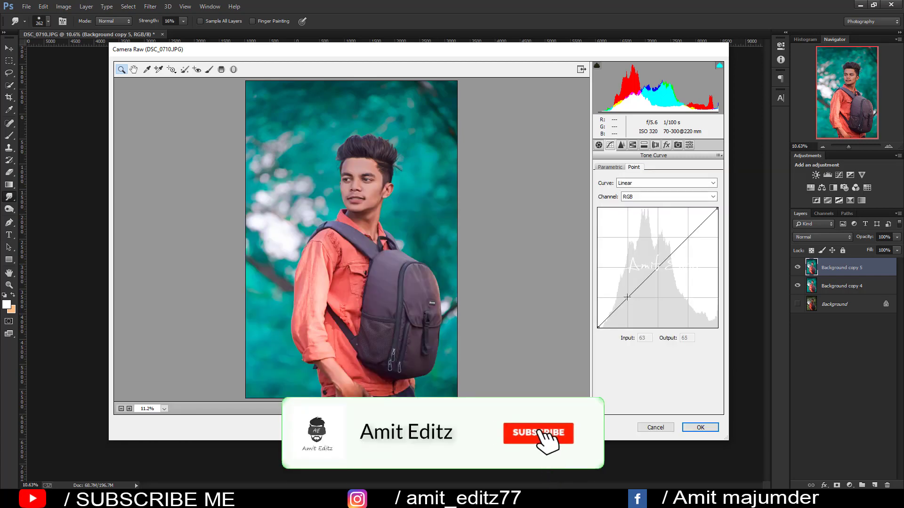
click(627, 297)
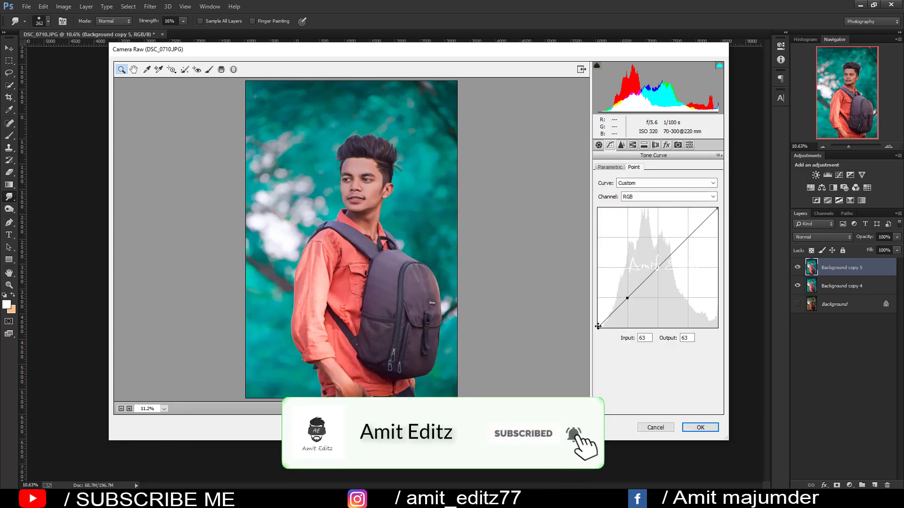
click(599, 303)
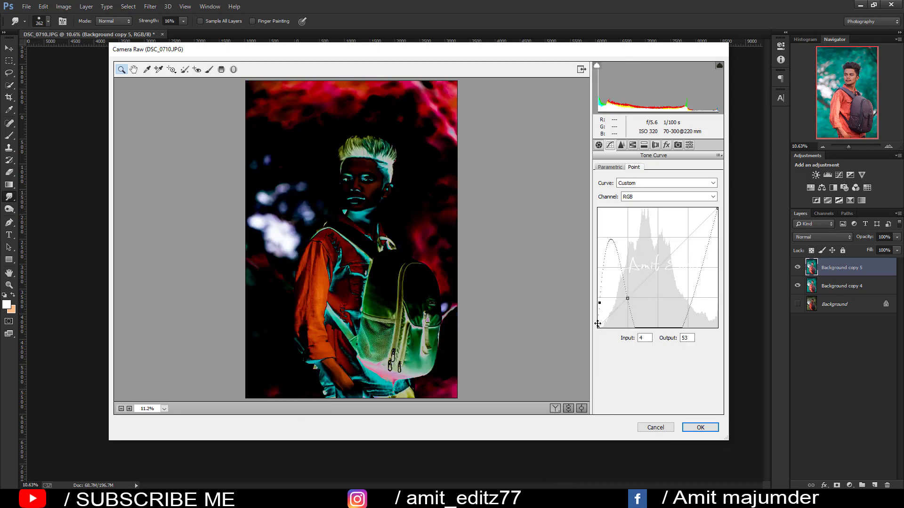
mouse_move(599, 302)
mouse_down()
mouse_move(599, 326)
mouse_move(606, 317)
mouse_up()
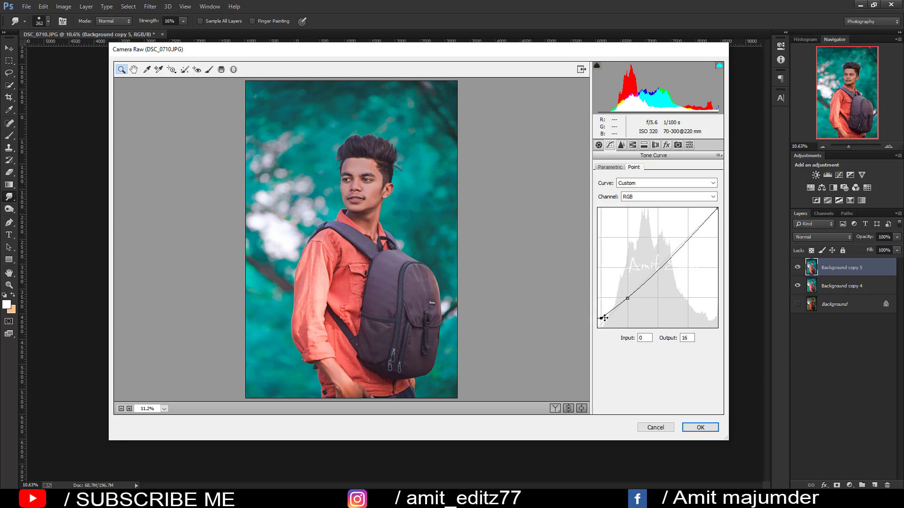
drag(605, 317, 602, 312)
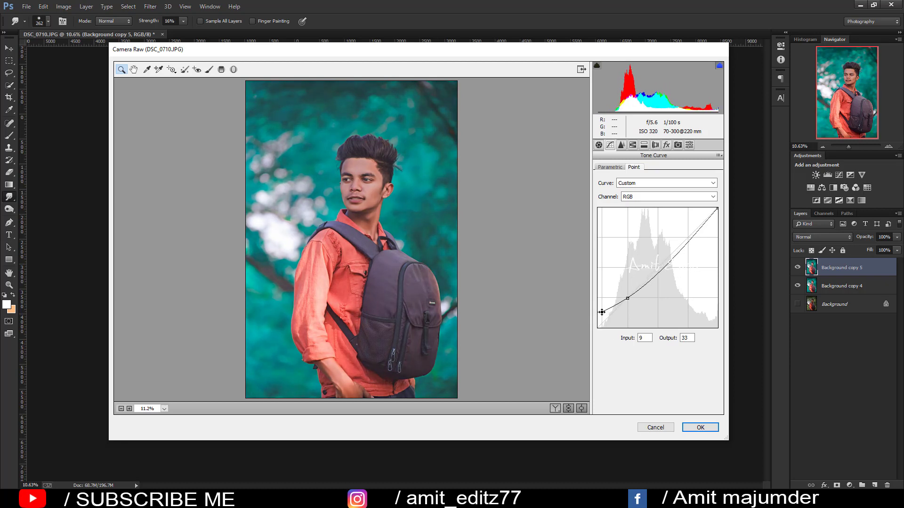
drag(662, 270, 662, 265)
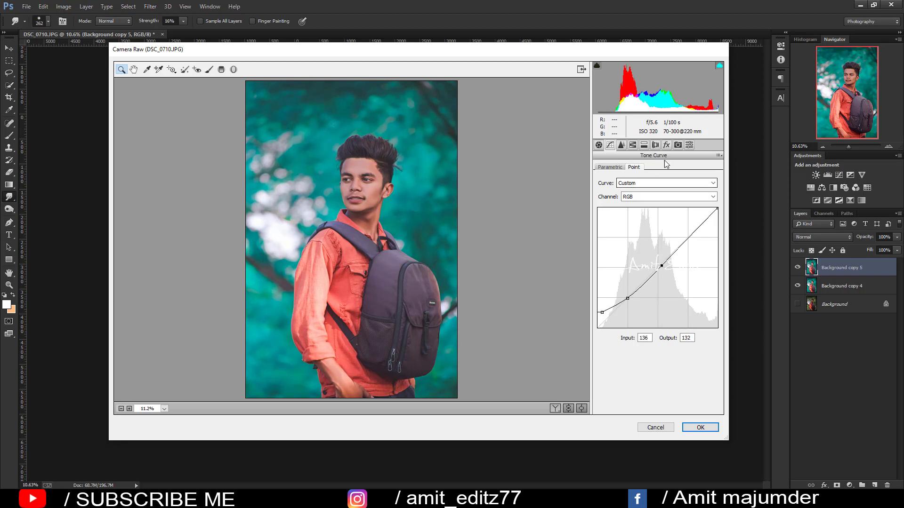
click(678, 144)
mouse_move(661, 279)
mouse_down()
mouse_move(622, 280)
mouse_move(659, 286)
mouse_up()
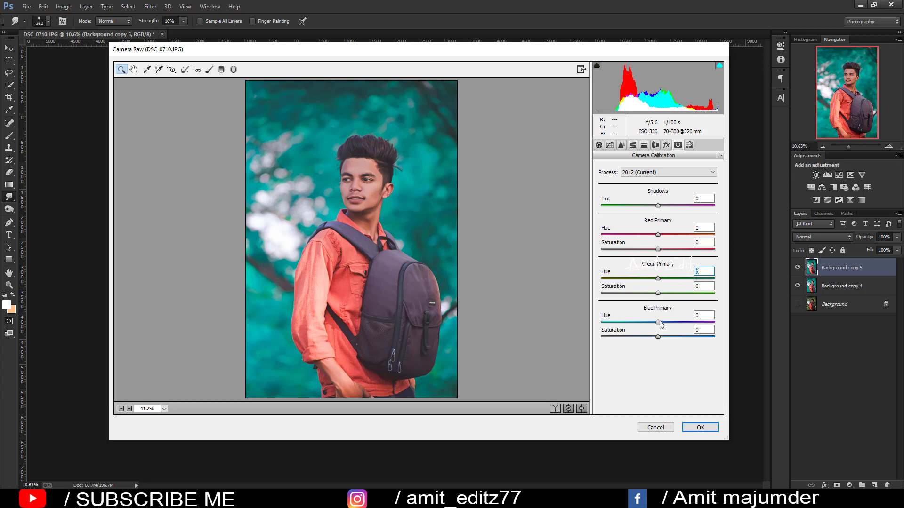
- Set Blue Primary hue to -22, adjust Red Primary hue, and lower Oranges saturation further
mouse_move(658, 323)
mouse_down()
mouse_move(624, 322)
mouse_move(661, 330)
mouse_move(643, 324)
mouse_up()
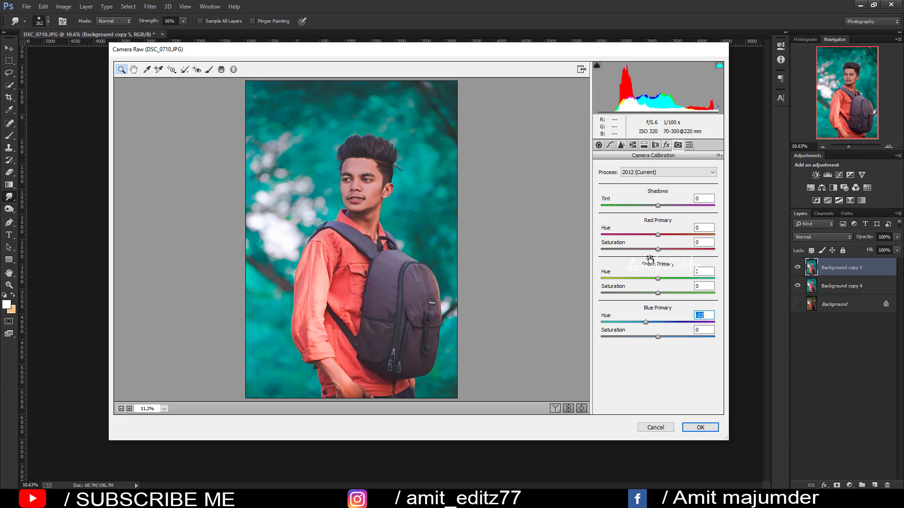
drag(658, 234, 725, 252)
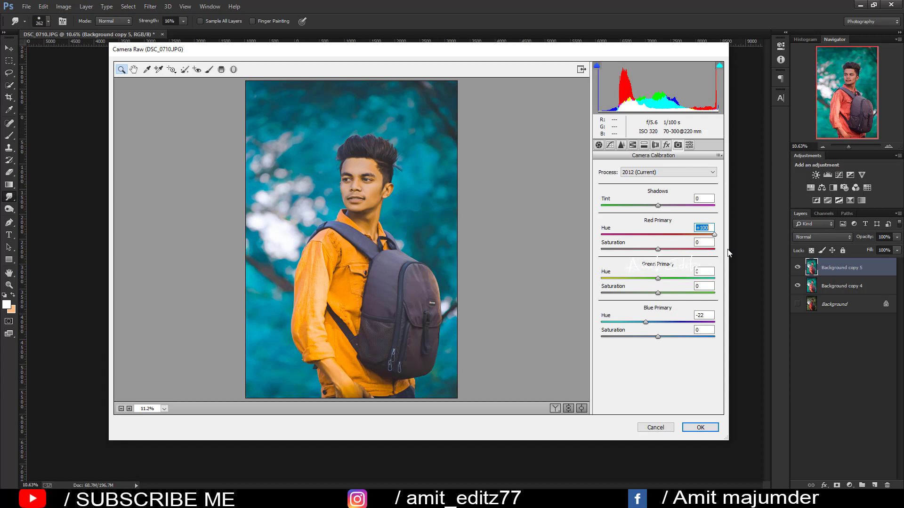
mouse_move(685, 254)
mouse_down()
mouse_move(696, 255)
mouse_move(661, 251)
mouse_up()
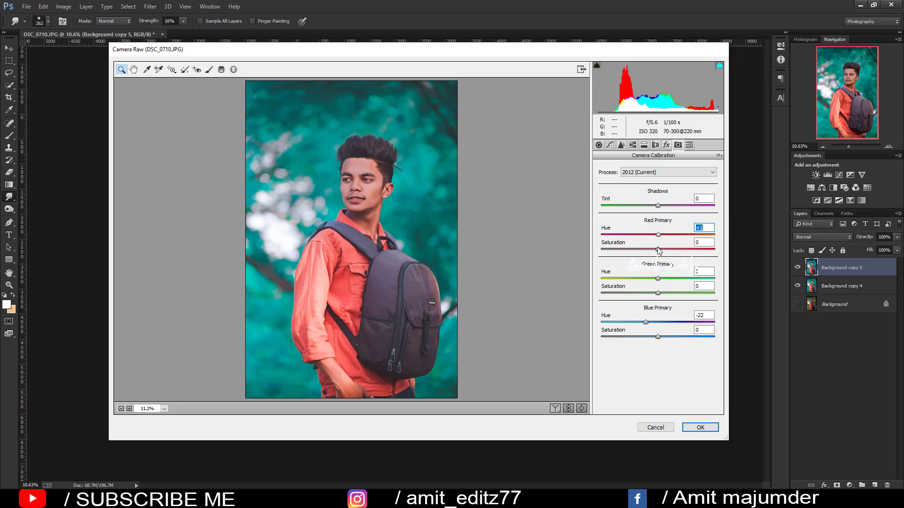
click(633, 145)
drag(657, 227, 654, 225)
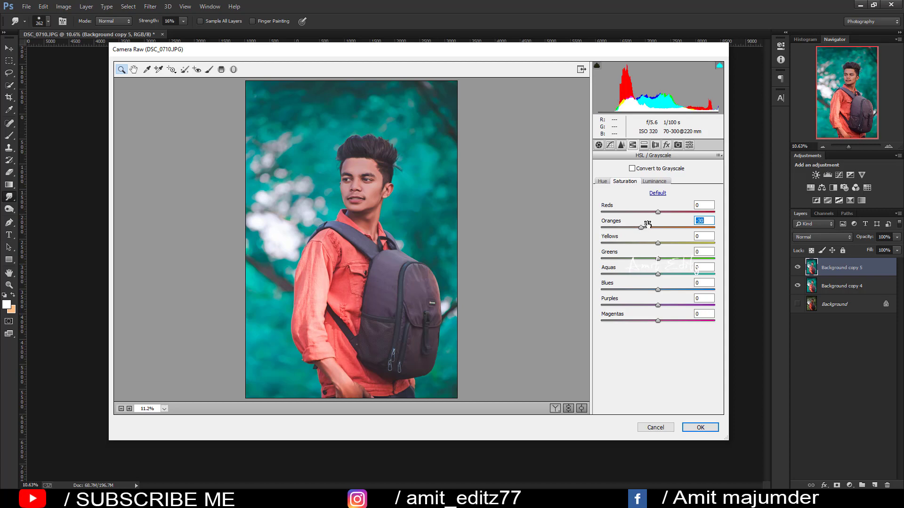
- Return the blue primary hue to near zero and apply a -23 post-crop vignette
click(666, 146)
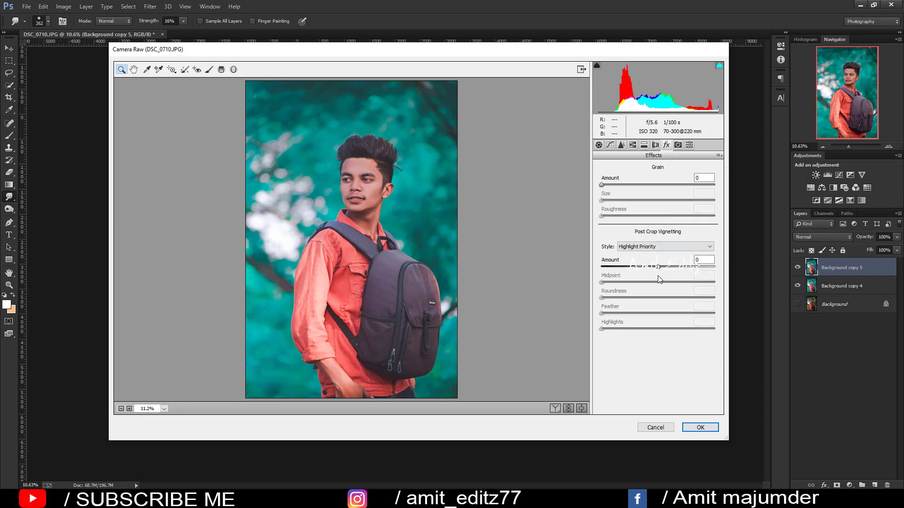
click(678, 145)
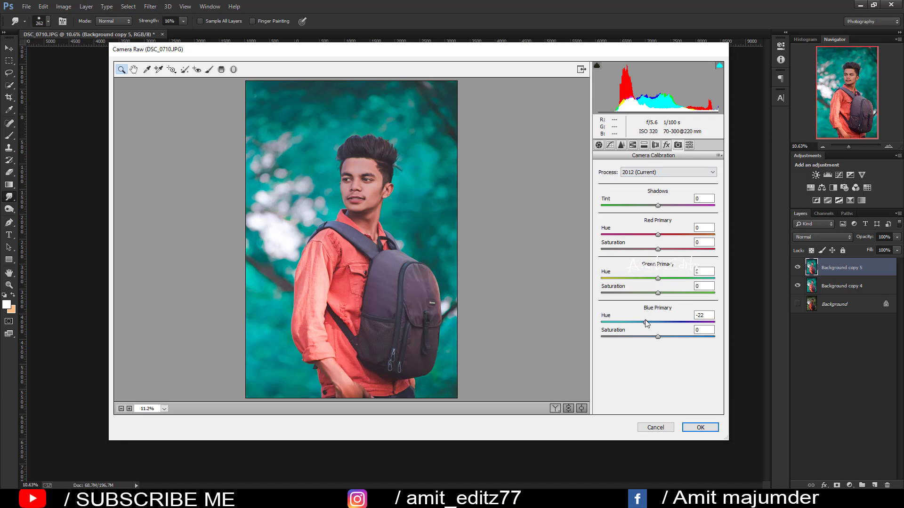
drag(646, 322, 659, 322)
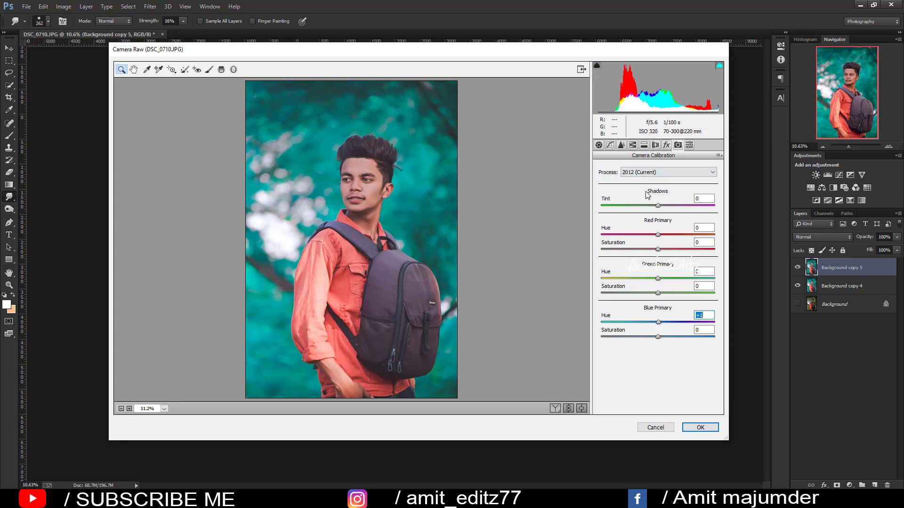
click(667, 146)
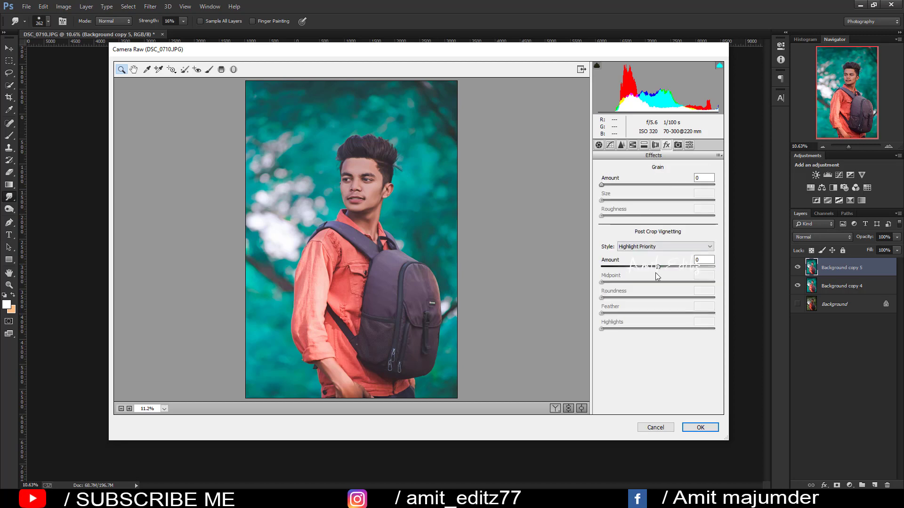
mouse_move(657, 266)
mouse_down()
mouse_move(646, 267)
mouse_move(649, 298)
mouse_move(672, 312)
mouse_up()
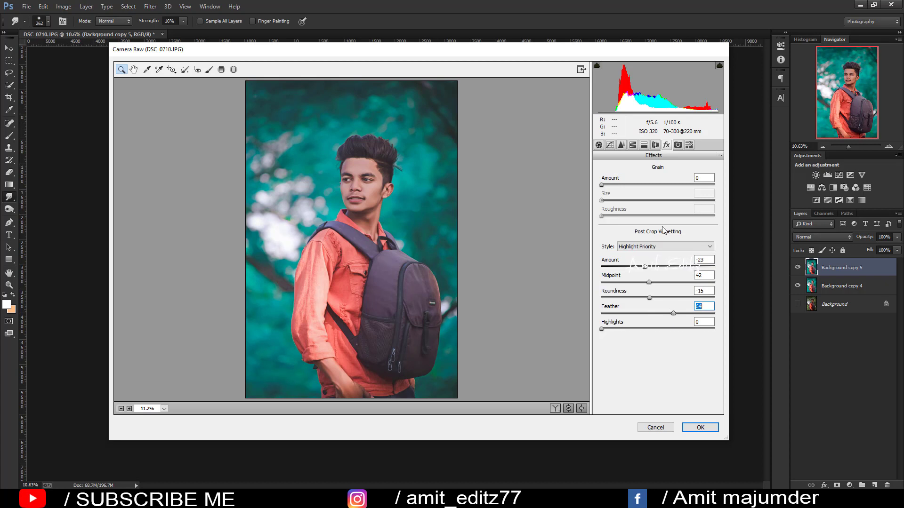
- Tint the highlights teal with split toning at hue 150, saturation 5
click(632, 144)
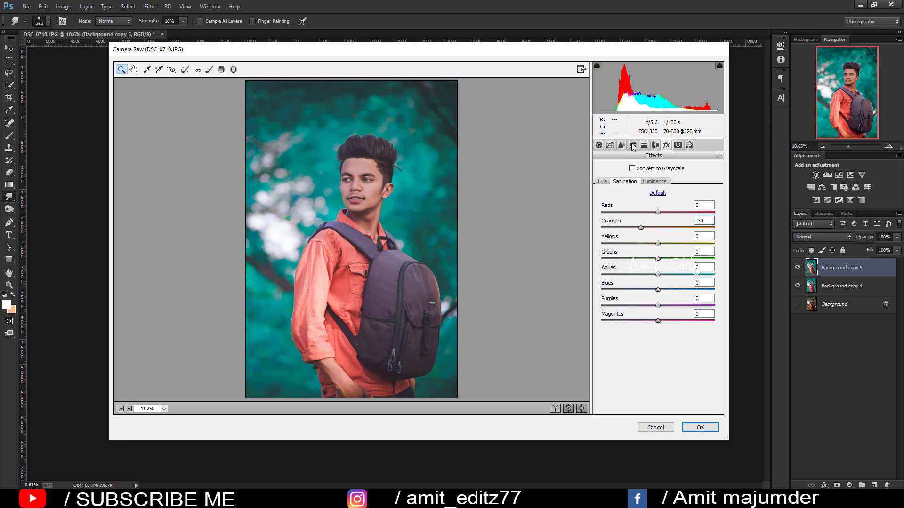
click(644, 145)
mouse_move(602, 183)
mouse_down()
mouse_move(640, 191)
mouse_move(608, 202)
mouse_up()
mouse_move(654, 184)
mouse_down()
mouse_move(678, 187)
mouse_move(630, 185)
mouse_move(669, 186)
mouse_move(659, 189)
mouse_up()
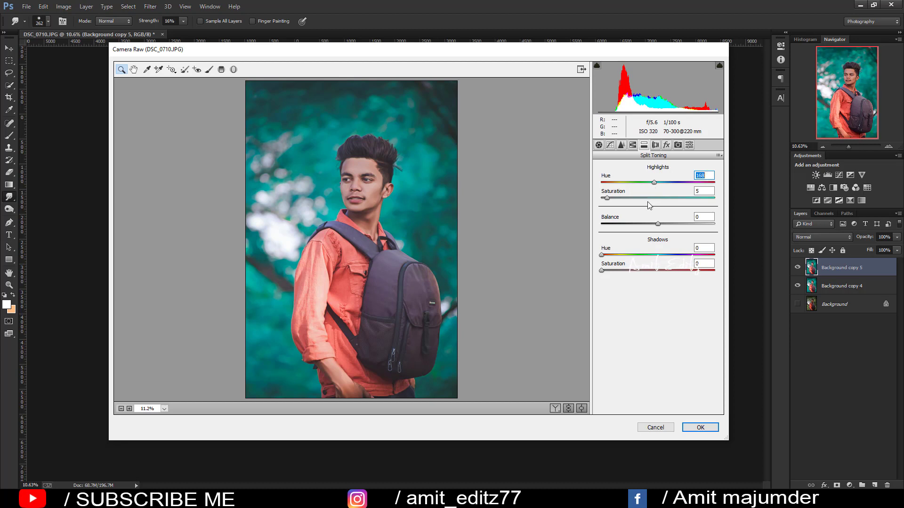
- Apply the Camera Raw grade, duplicate the layer, and add a Selective Color adjustment
click(701, 428)
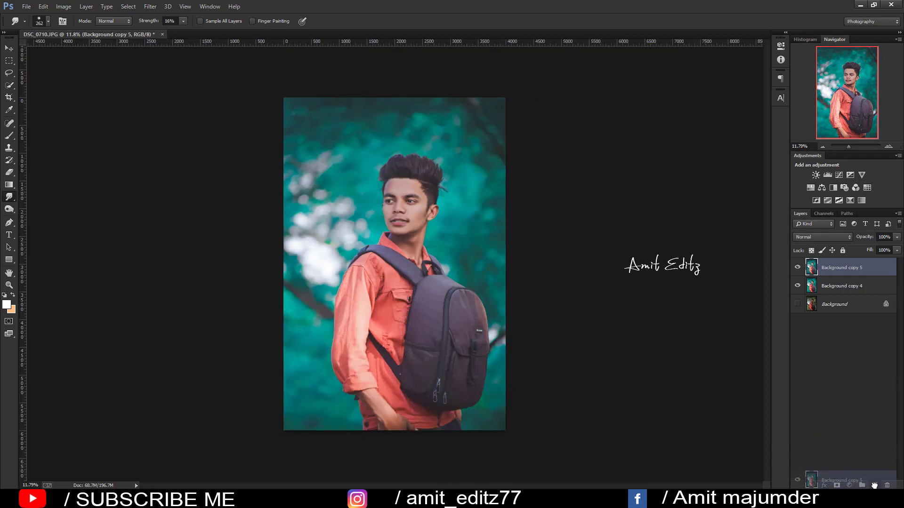
drag(856, 275, 874, 486)
click(849, 485)
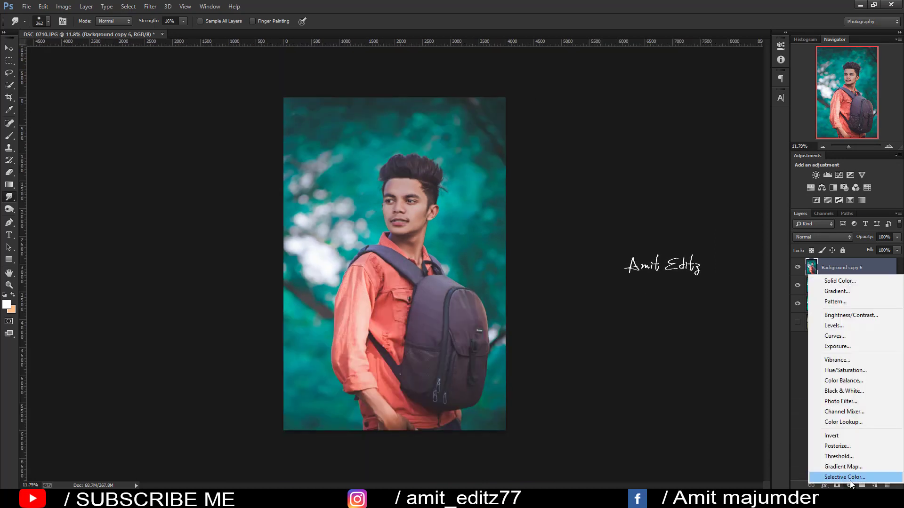
click(850, 479)
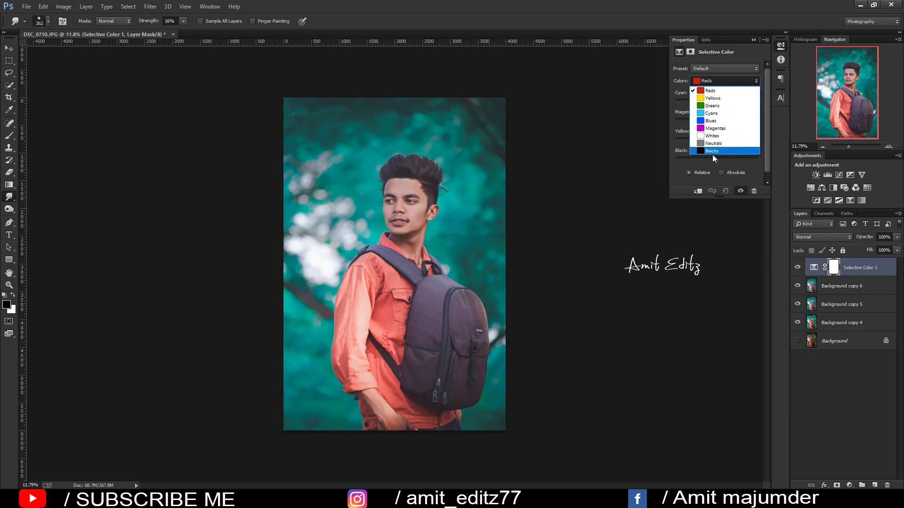
- Shift the Selective Color Blacks, then duplicate the Selective Color 1 layer
click(712, 151)
mouse_move(713, 159)
mouse_down()
mouse_move(724, 159)
mouse_move(713, 159)
mouse_up()
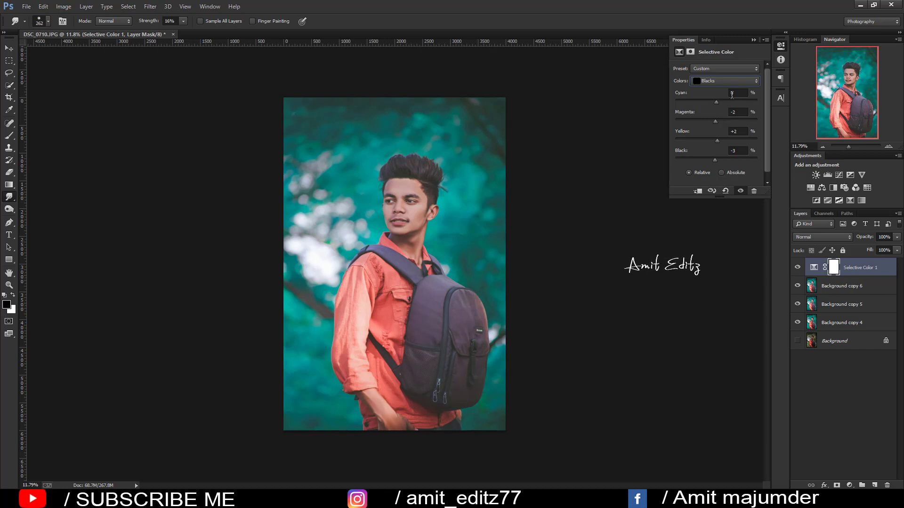
click(754, 40)
drag(862, 275, 874, 485)
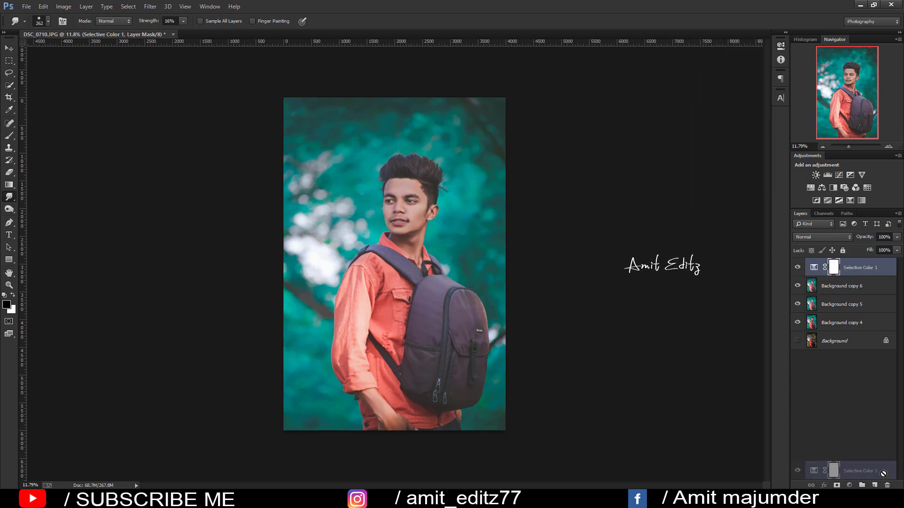
- Add a Color Balance layer with midtones Cyan-Red -5 and Yellow-Blue +6
click(849, 485)
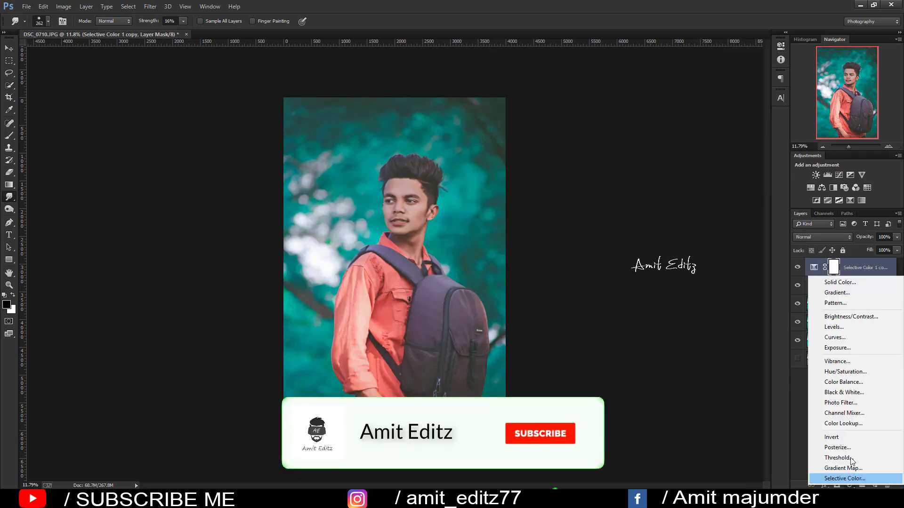
click(843, 381)
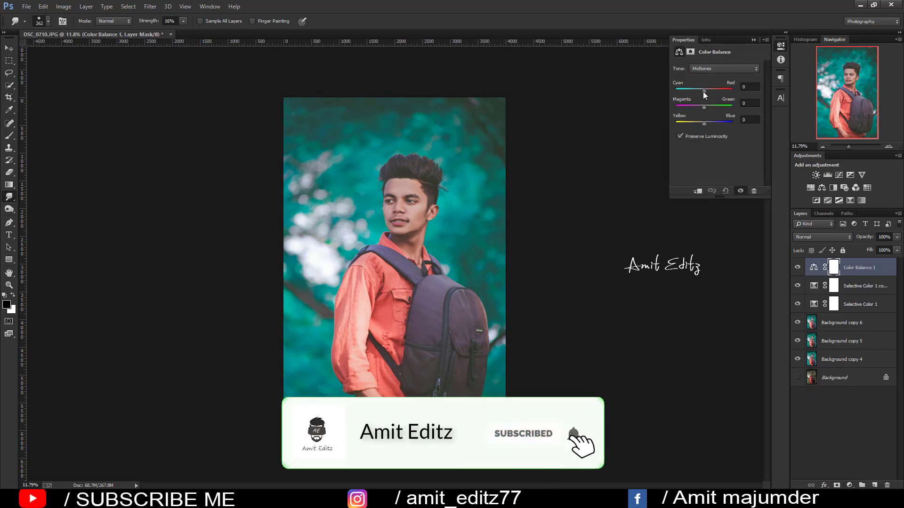
drag(703, 90, 700, 91)
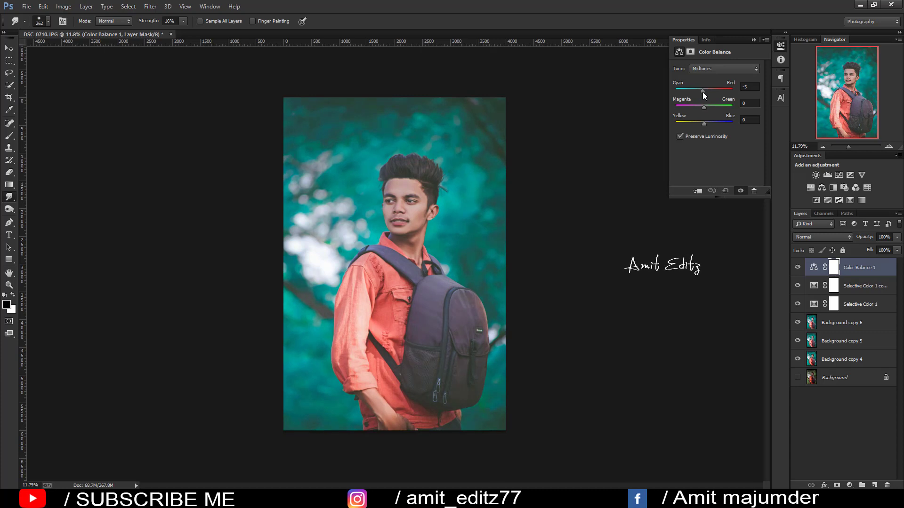
drag(708, 107, 701, 107)
drag(704, 105, 711, 126)
click(753, 40)
- Toggle the Selective Color 1 copy's visibility to compare its effect
shift+click(859, 290)
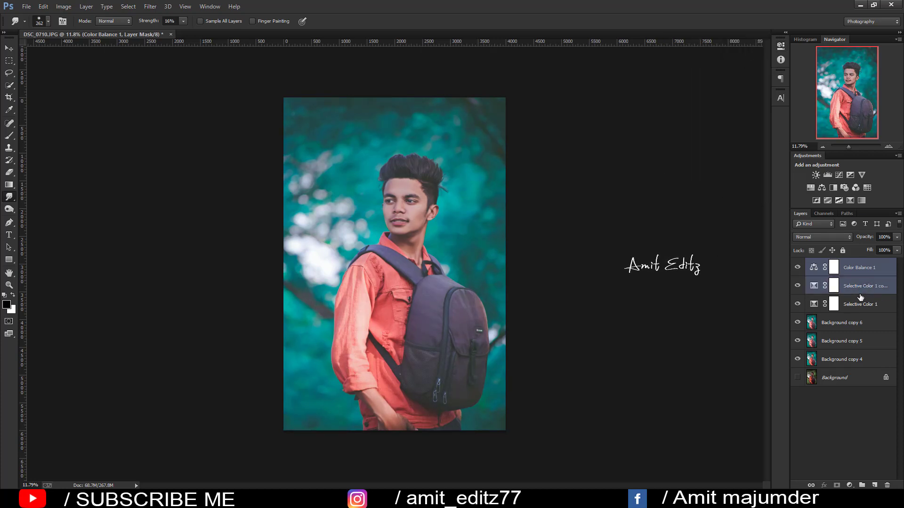
click(861, 288)
click(799, 285)
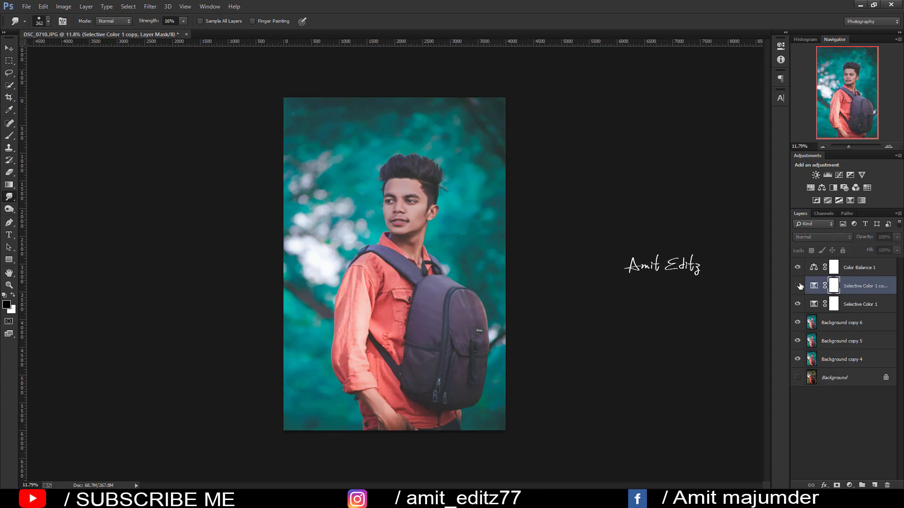
click(798, 285)
click(799, 286)
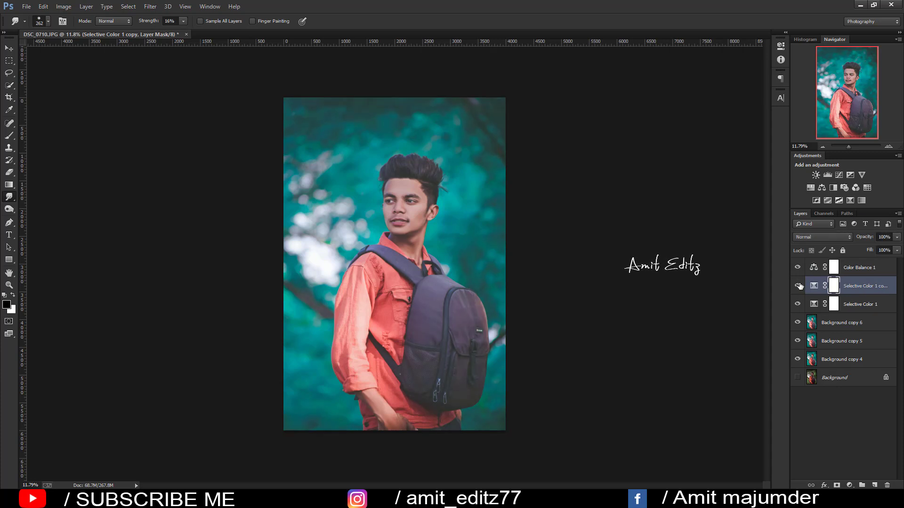
- Merge Color Balance 1 down through Background copy 4 into one layer and duplicate it
shift+click(866, 290)
shift+click(863, 305)
shift+click(857, 322)
shift+click(852, 341)
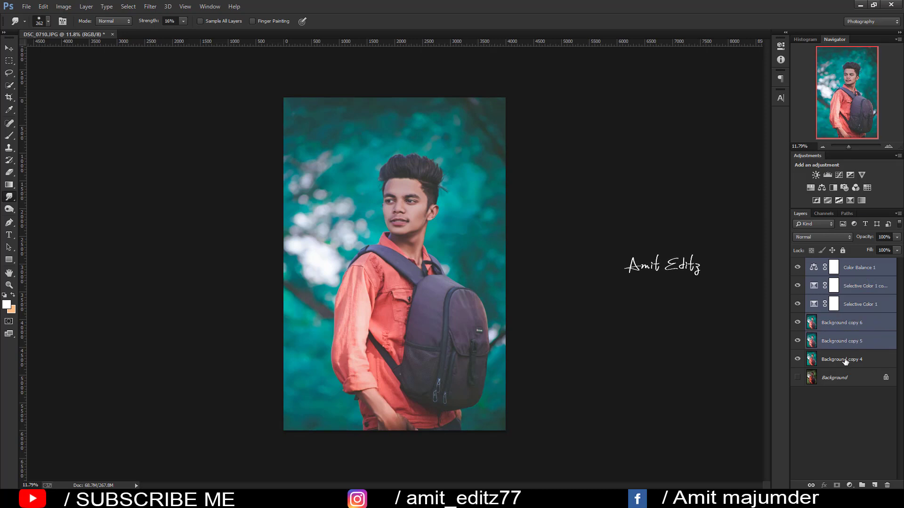
shift+click(846, 361)
right_click(846, 361)
click(755, 342)
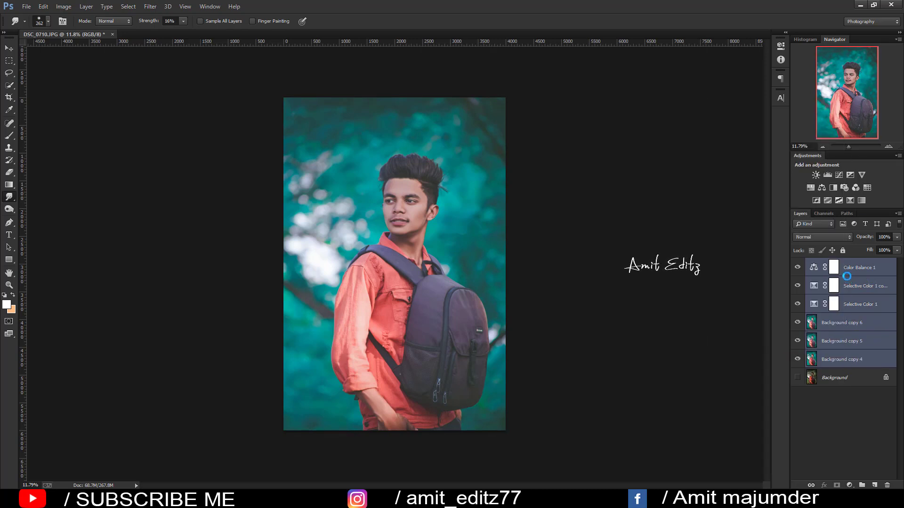
drag(846, 278, 874, 485)
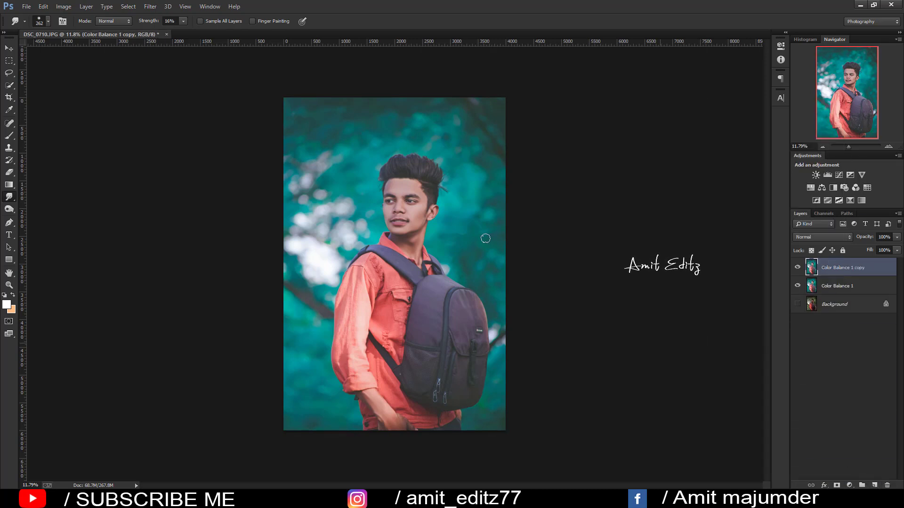
scroll(391, 174, up, 2)
scroll(391, 174, up, 2)
scroll(411, 177, up, 2)
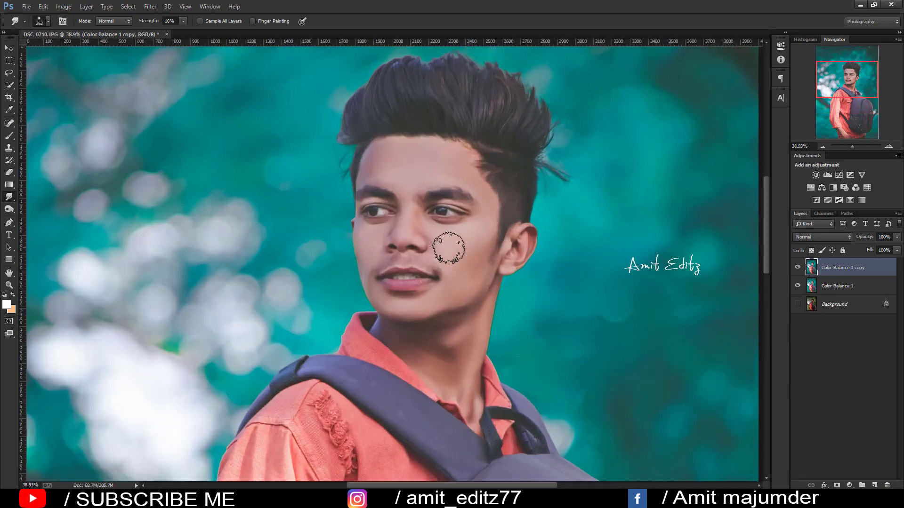
- Dodge the forehead, cheeks and lips at Midtones, 7% exposure, with a resized brush
right_click(12, 213)
click(42, 207)
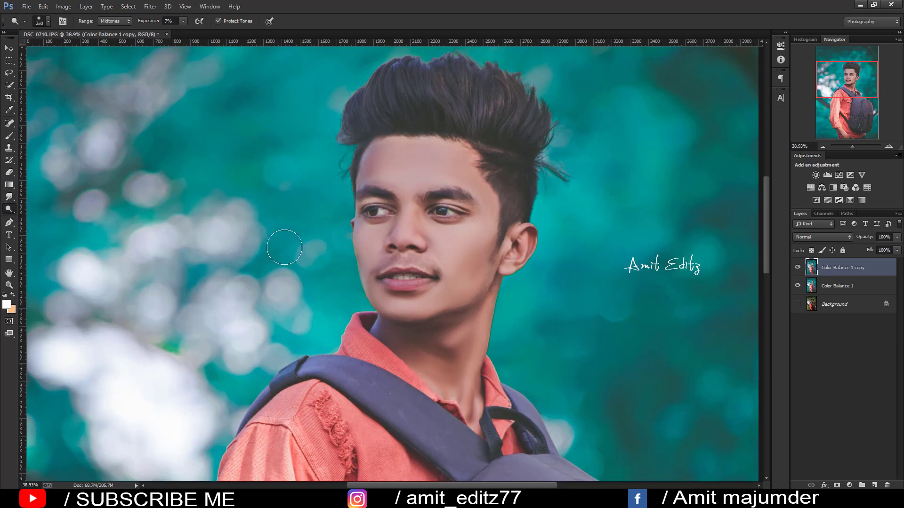
mouse_move(434, 155)
mouse_down()
mouse_move(415, 178)
mouse_move(410, 242)
mouse_move(414, 196)
mouse_move(413, 207)
mouse_move(406, 200)
mouse_move(407, 238)
mouse_move(414, 228)
mouse_move(423, 243)
mouse_up()
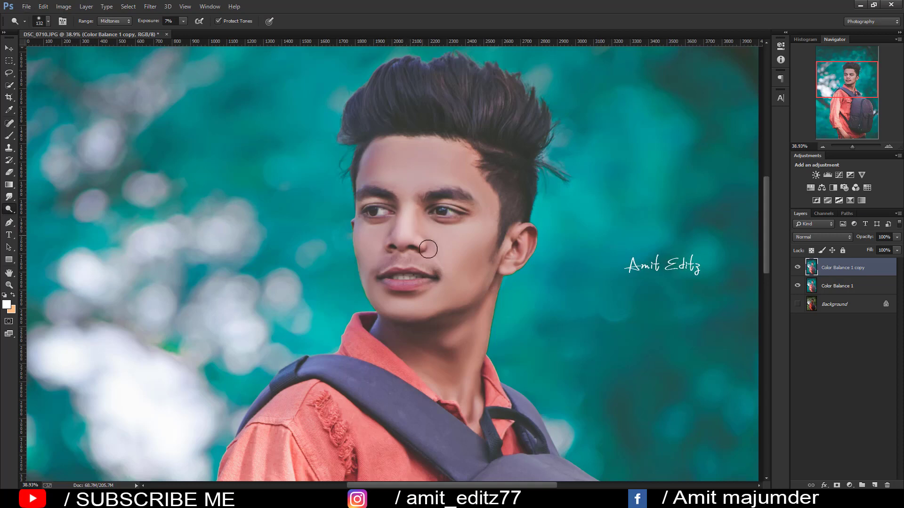
mouse_move(411, 182)
mouse_down()
mouse_move(373, 166)
mouse_move(385, 148)
mouse_move(427, 190)
mouse_move(369, 141)
mouse_move(366, 165)
mouse_move(451, 157)
mouse_move(412, 173)
mouse_move(452, 177)
mouse_move(430, 165)
mouse_move(443, 156)
mouse_up()
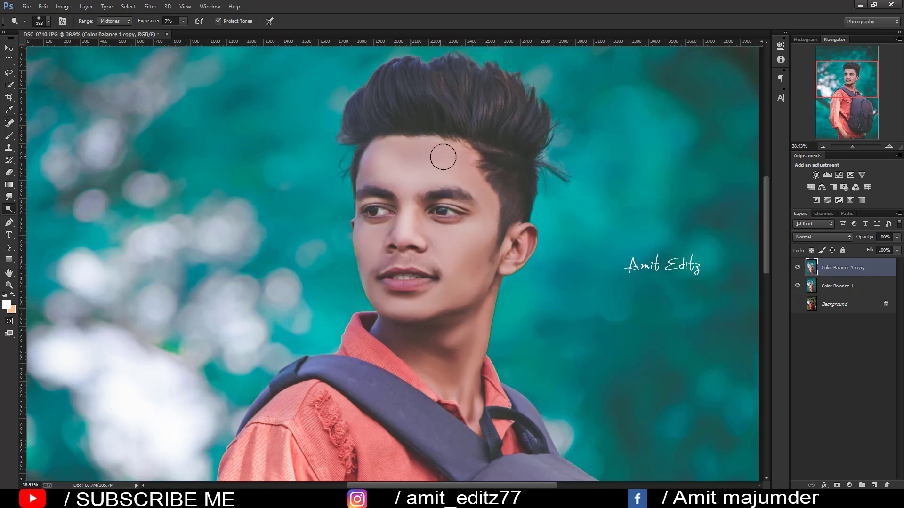
mouse_move(490, 208)
mouse_down()
mouse_move(445, 270)
mouse_move(452, 284)
mouse_move(396, 313)
mouse_move(424, 308)
mouse_move(394, 313)
mouse_move(422, 306)
mouse_move(375, 256)
mouse_move(366, 258)
mouse_up()
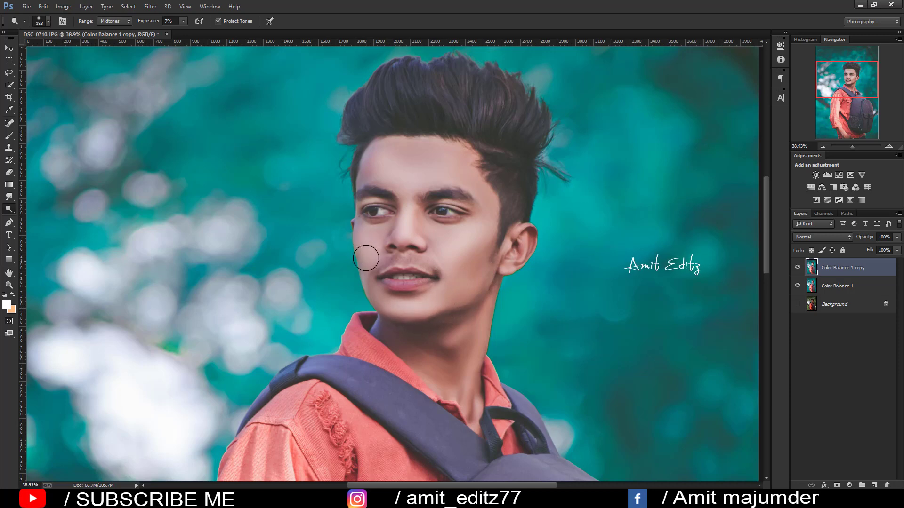
drag(362, 227, 370, 265)
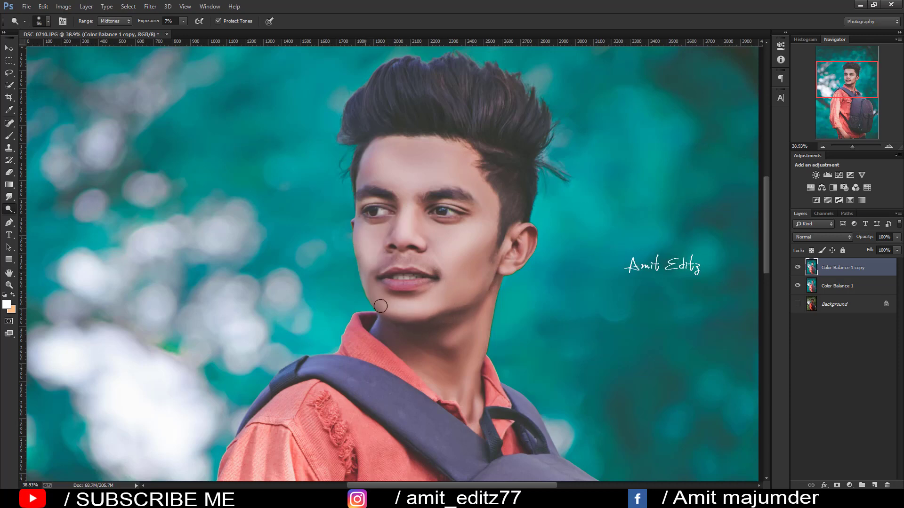
key(bracketright)
key(bracketright)
key(bracketright)
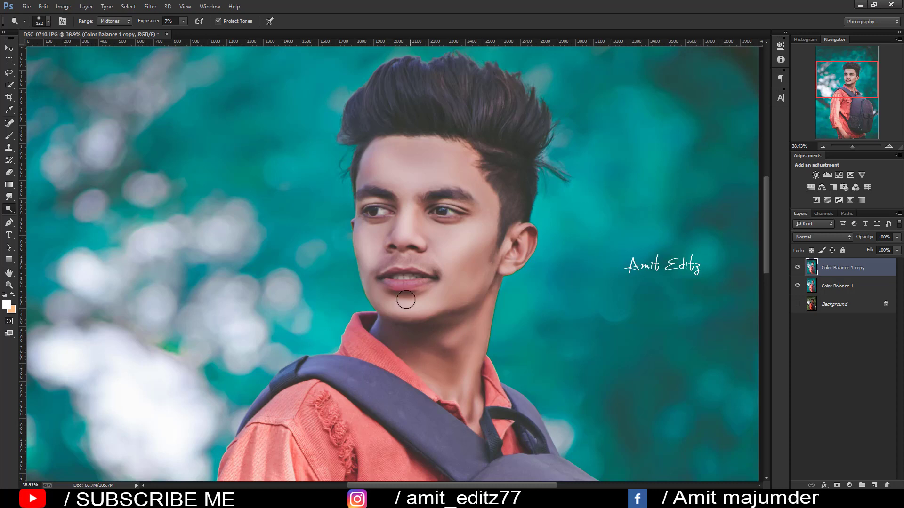
drag(415, 290, 370, 260)
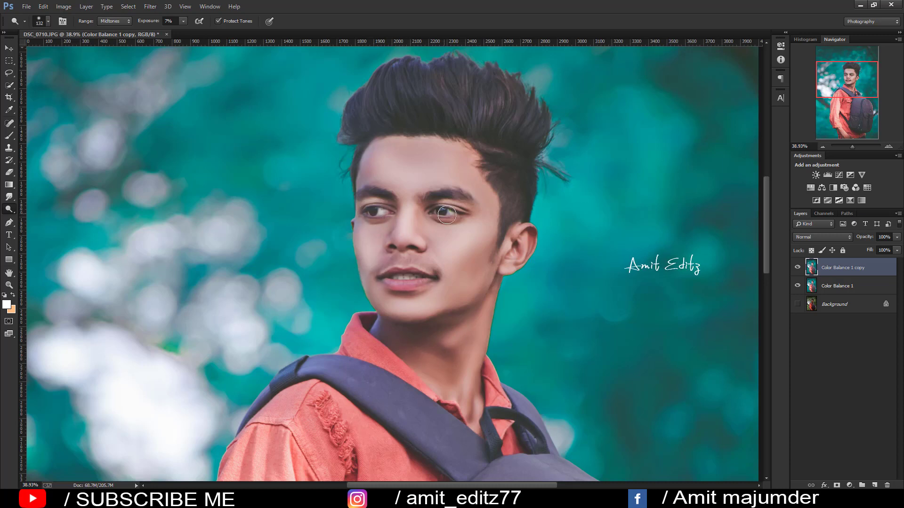
scroll(447, 215, down, 1)
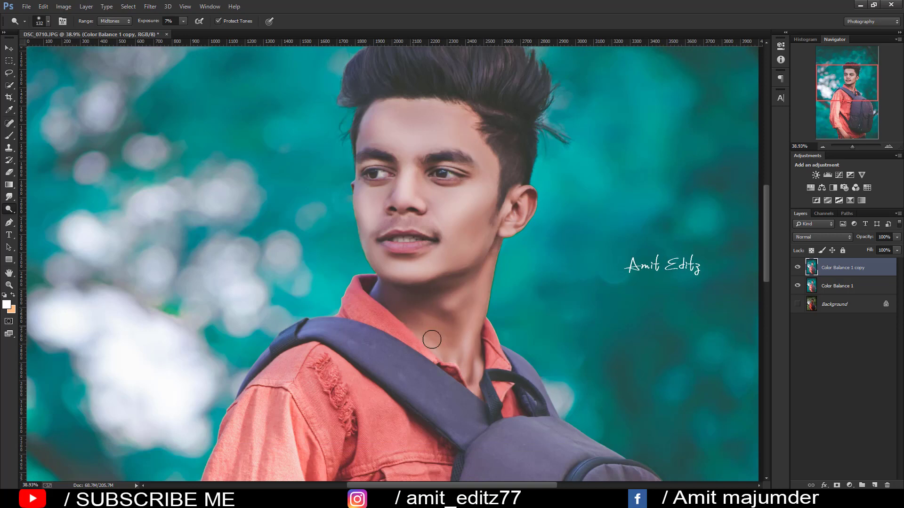
key(ctrl+0)
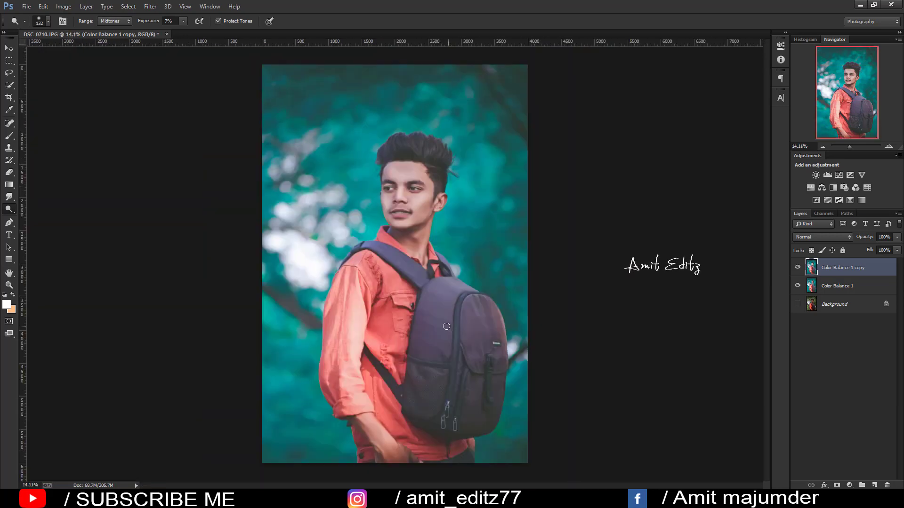
- Set the Color Balance 1 copy layer's opacity to 75%
scroll(390, 301, up, 1)
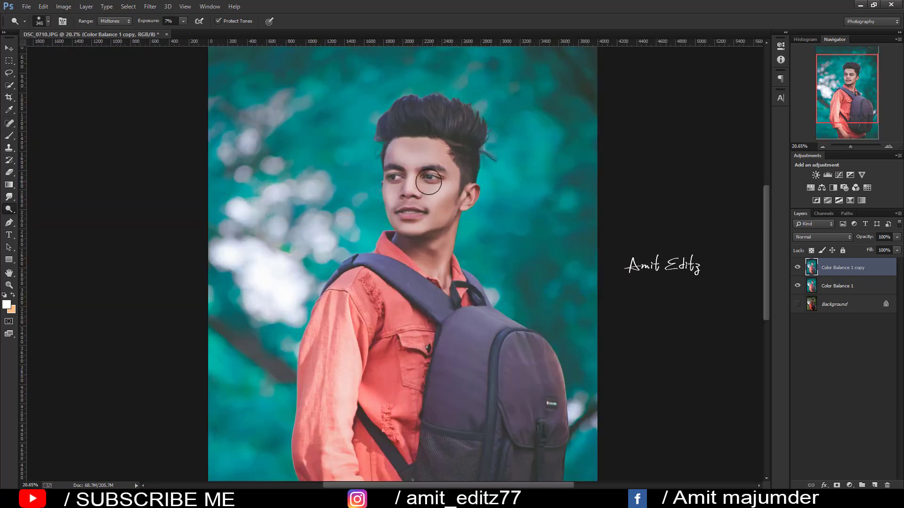
scroll(379, 337, down, 1)
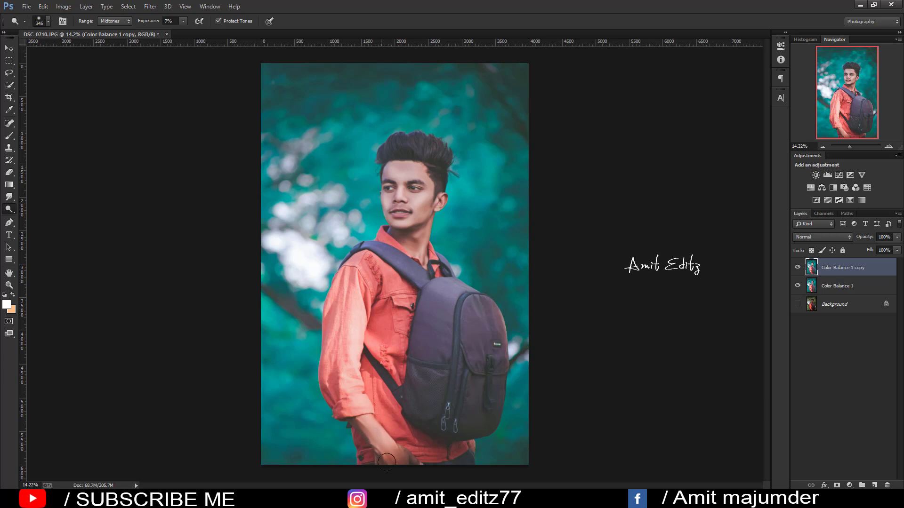
scroll(419, 340, down, 2)
scroll(422, 263, up, 5)
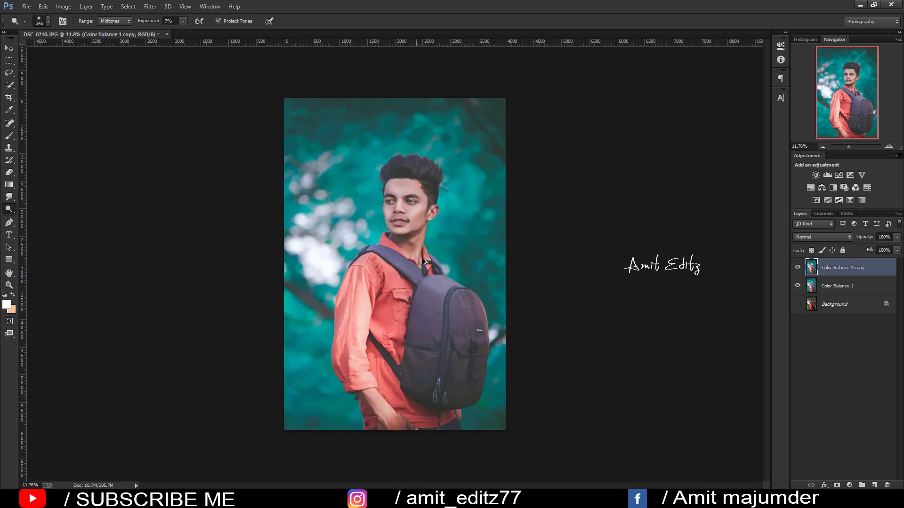
scroll(424, 184, up, 2)
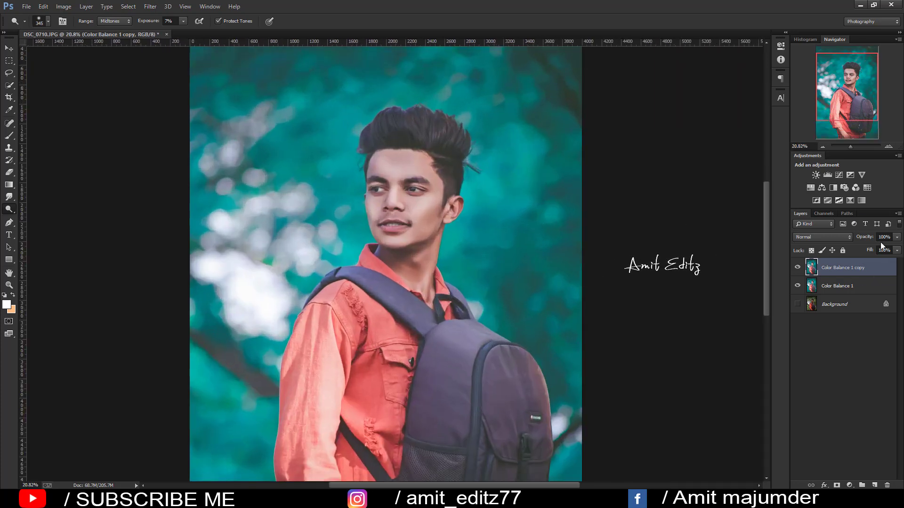
click(896, 238)
- Merge the two Color Balance layers and duplicate the merged result
shift+click(852, 286)
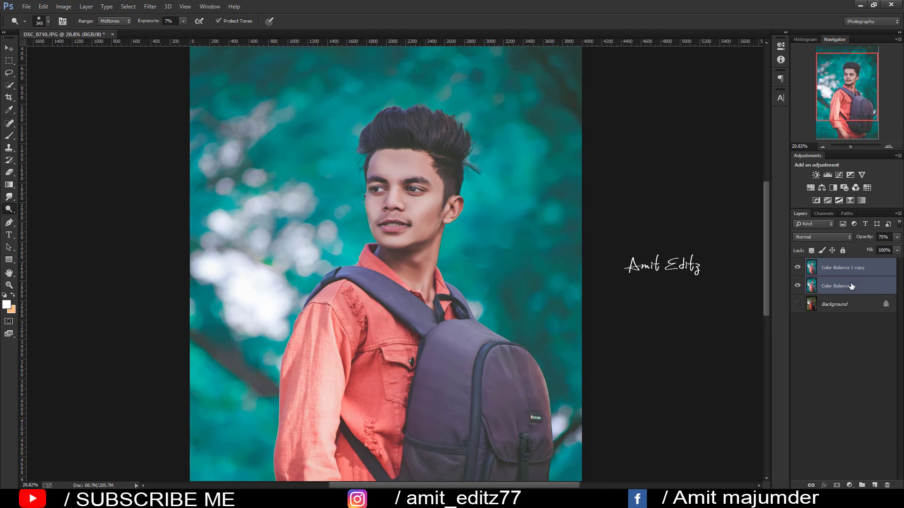
click(797, 268)
click(798, 269)
click(798, 268)
click(797, 269)
right_click(838, 293)
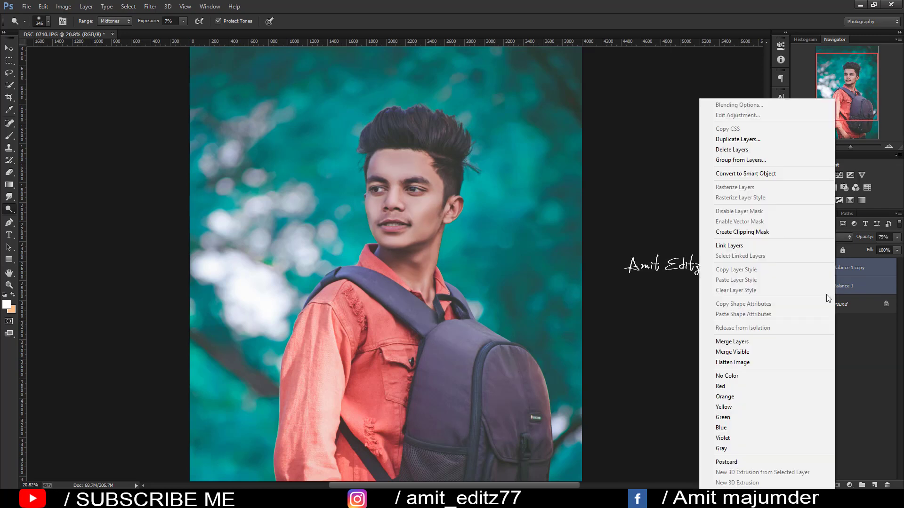
click(762, 342)
scroll(492, 276, down, 2)
scroll(492, 279, down, 1)
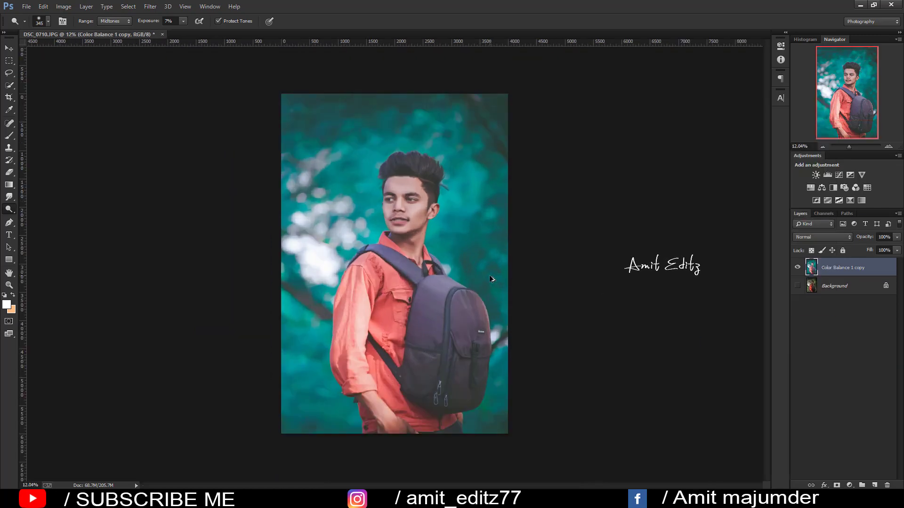
drag(843, 267, 875, 483)
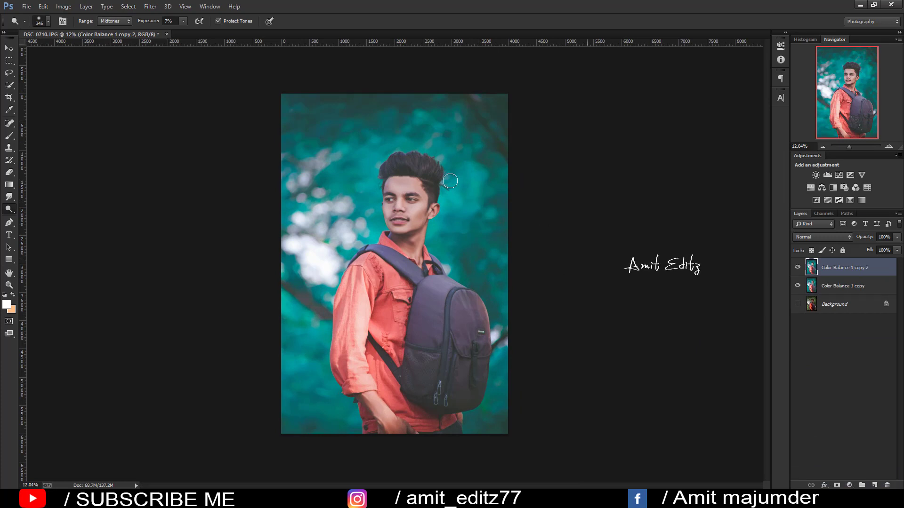
- Apply a High Pass filter with a 3.7-pixel radius to the duplicate layer
click(151, 6)
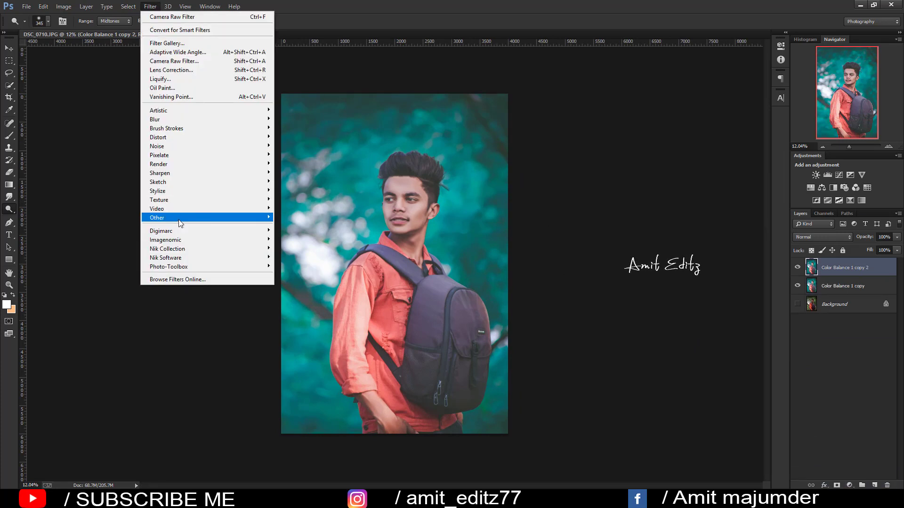
click(292, 227)
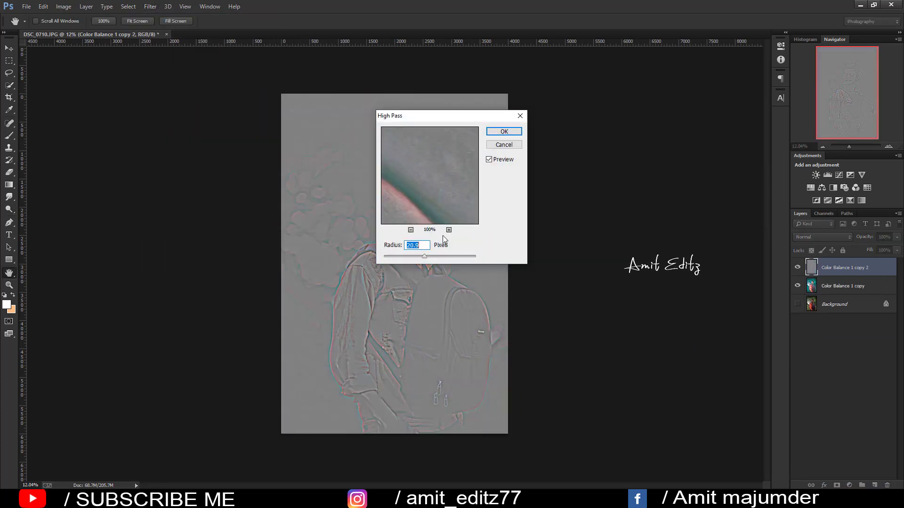
mouse_move(424, 256)
mouse_down()
mouse_move(402, 257)
mouse_move(414, 258)
mouse_up()
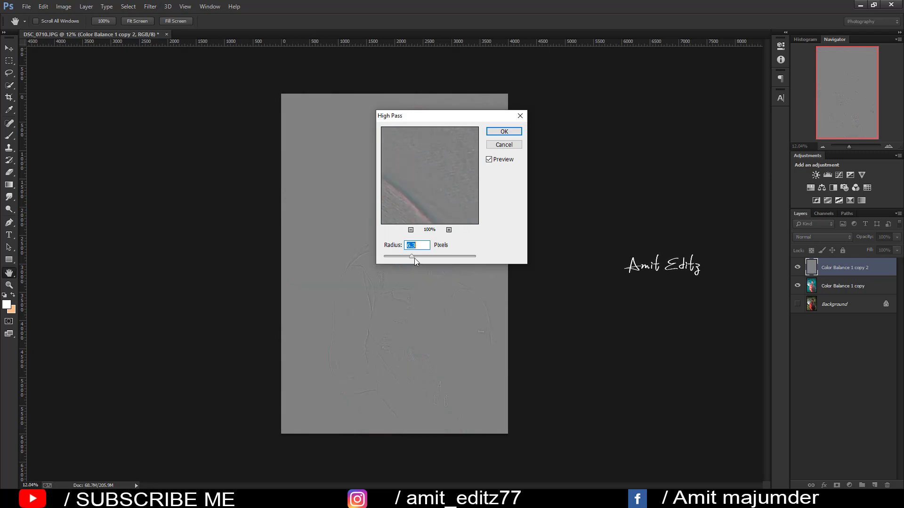
click(514, 133)
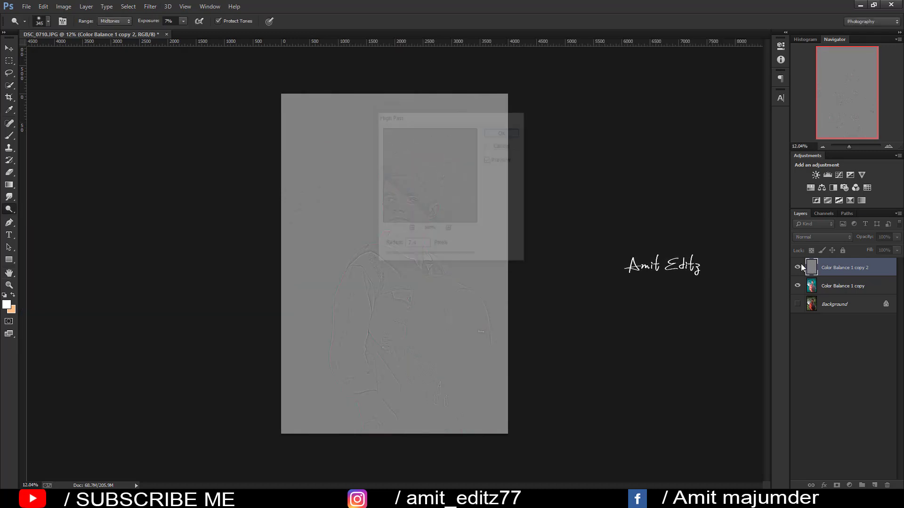
- Blend the high-pass layer in Soft Light and toggle it to compare
click(823, 237)
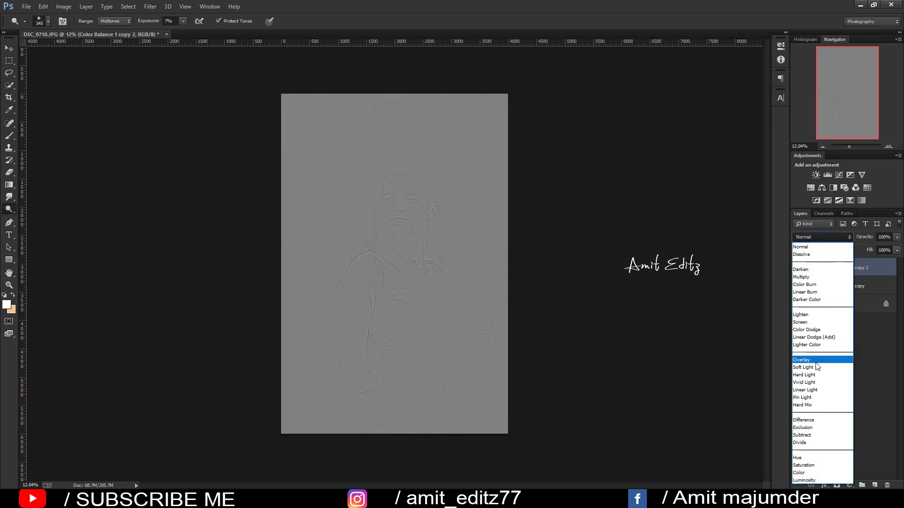
click(815, 367)
click(9, 49)
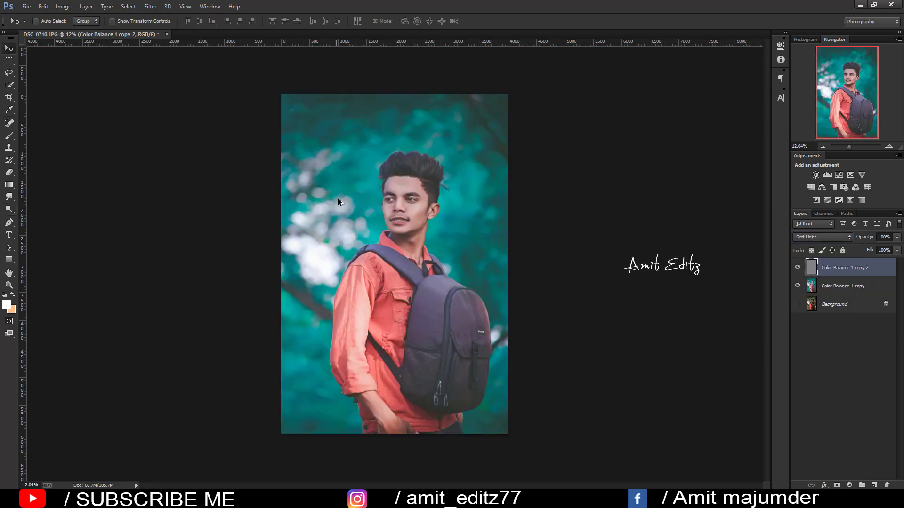
scroll(338, 199, up, 1)
scroll(418, 165, up, 1)
scroll(420, 165, up, 1)
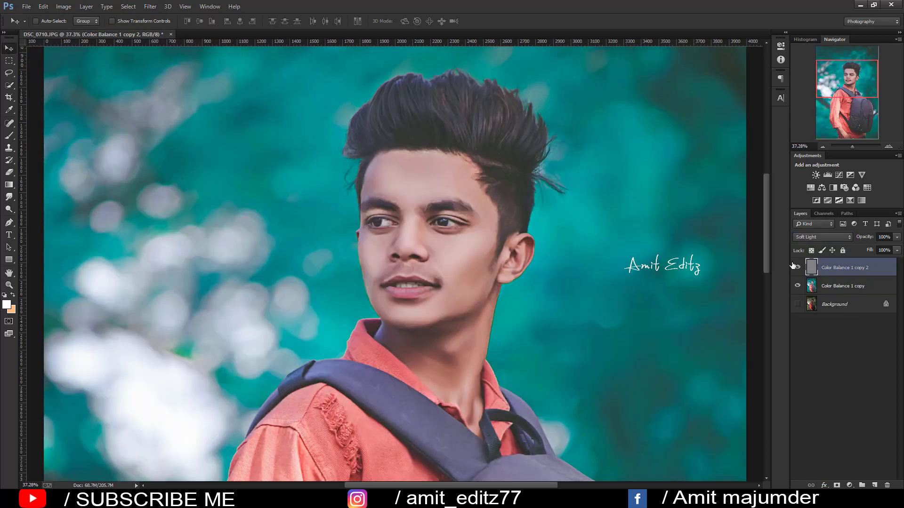
click(797, 267)
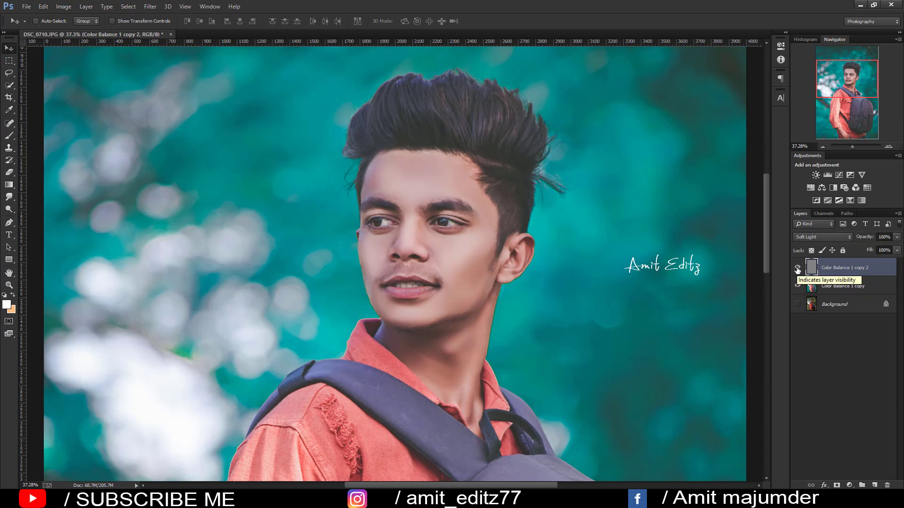
scroll(471, 205, down, 3)
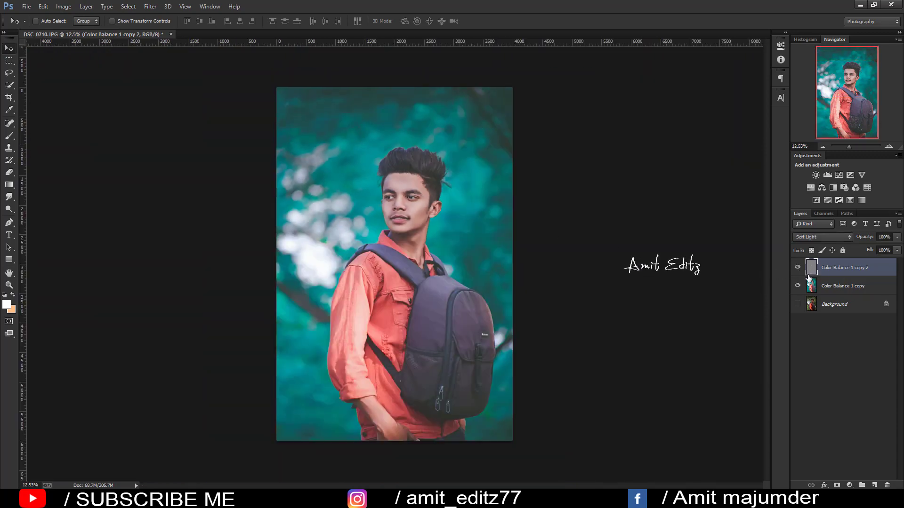
- Merge the sharpening layer into Color Balance 1 copy and duplicate the result
ctrl+click(838, 284)
right_click(834, 284)
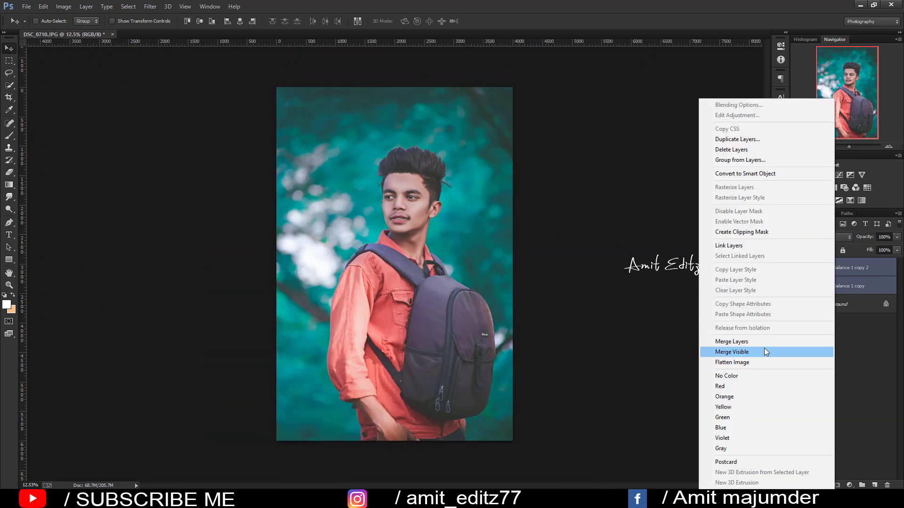
click(762, 341)
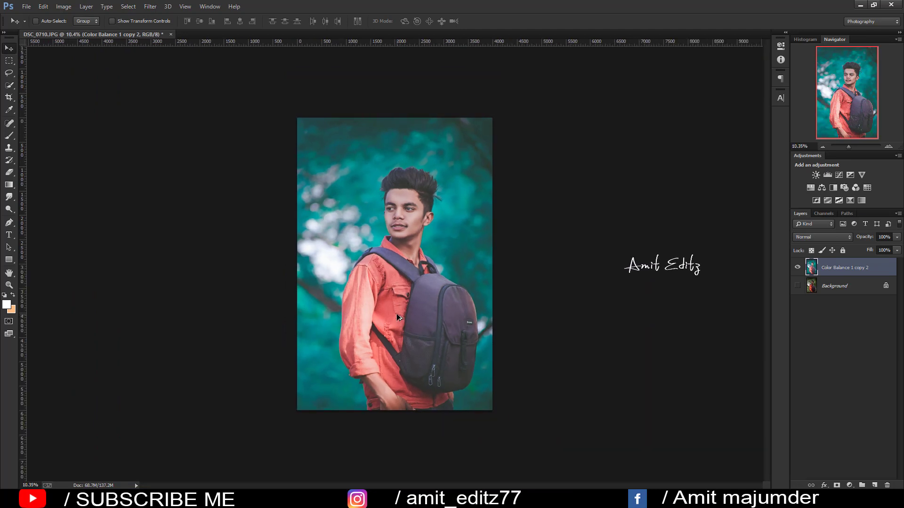
drag(870, 271, 874, 485)
- Dodge the face at 6% exposure using brush sizes between 71 and 181 px
key(ctrl+plus)
click(13, 213)
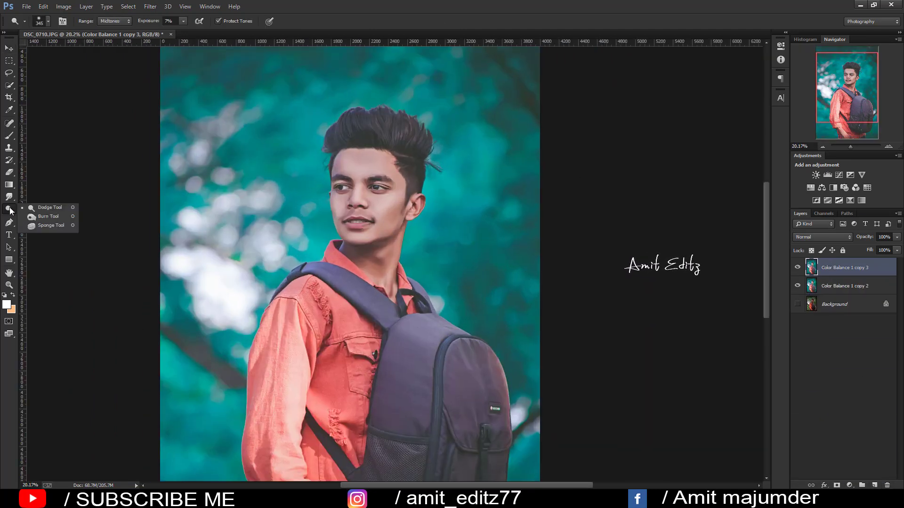
click(52, 218)
scroll(362, 191, up, 3)
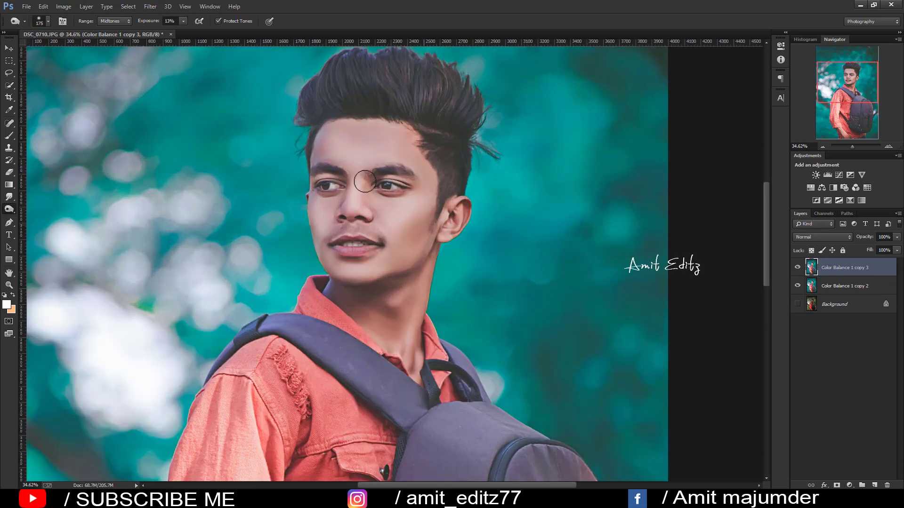
click(169, 21)
text(6)
key(Return)
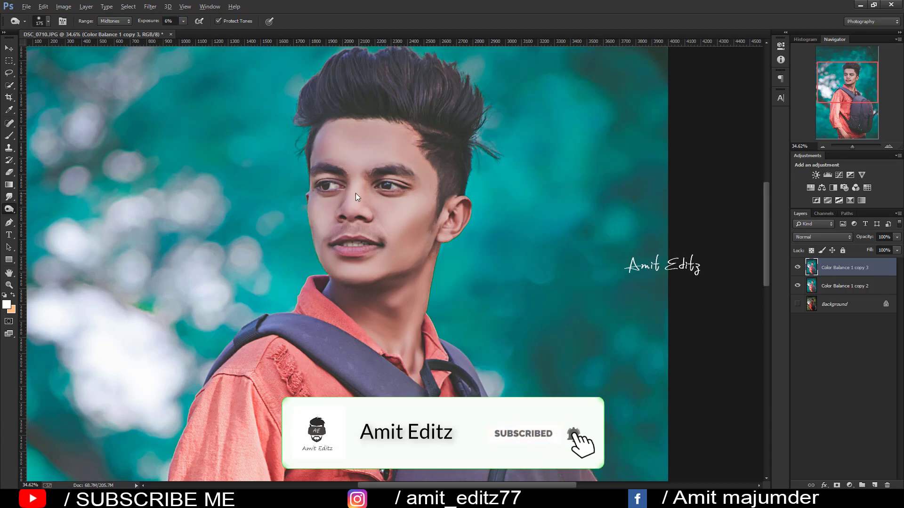
key(bracketleft)
key(bracketleft)
key(bracketleft)
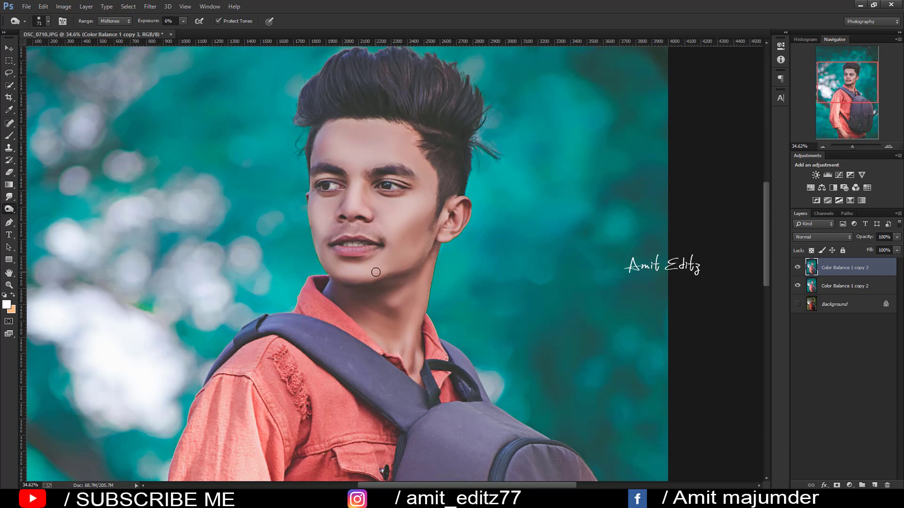
key(bracketright)
key(bracketright)
key(bracketright)
scroll(396, 332, down, 5)
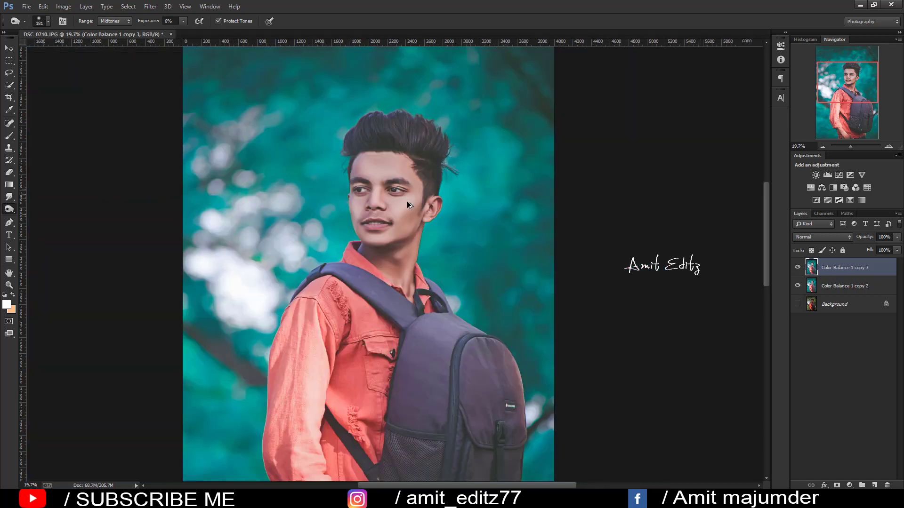
key(ctrl+0)
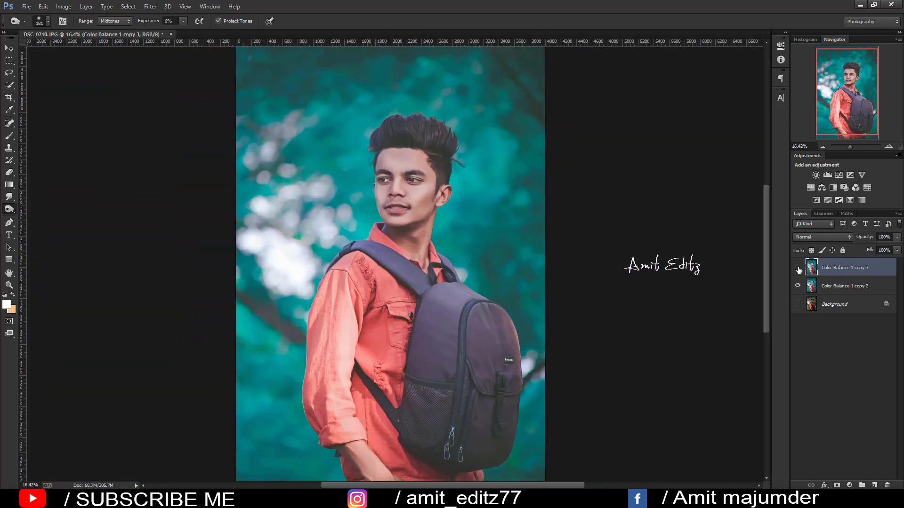
- Merge the dodged layer into Color Balance 1 copy 3 and duplicate it
click(797, 267)
scroll(424, 323, down, 1)
scroll(424, 323, down, 2)
scroll(425, 322, up, 2)
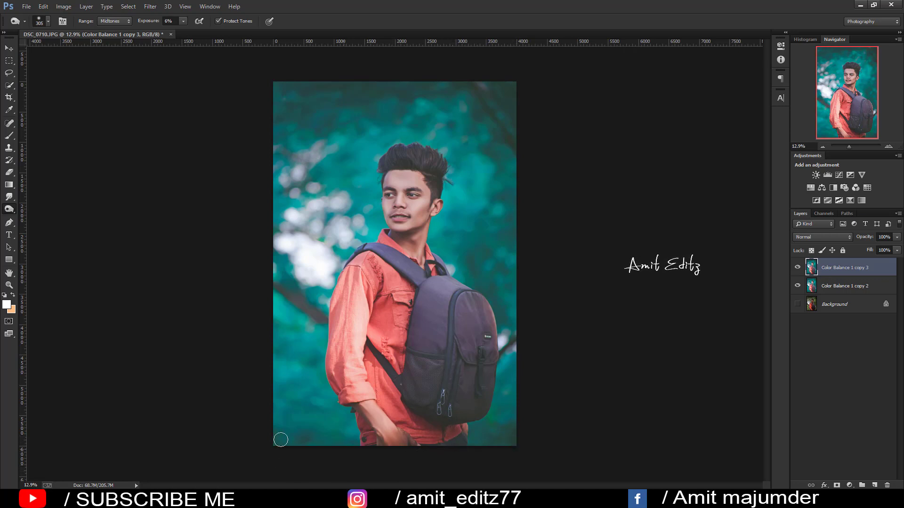
scroll(281, 439, down, 1)
right_click(849, 287)
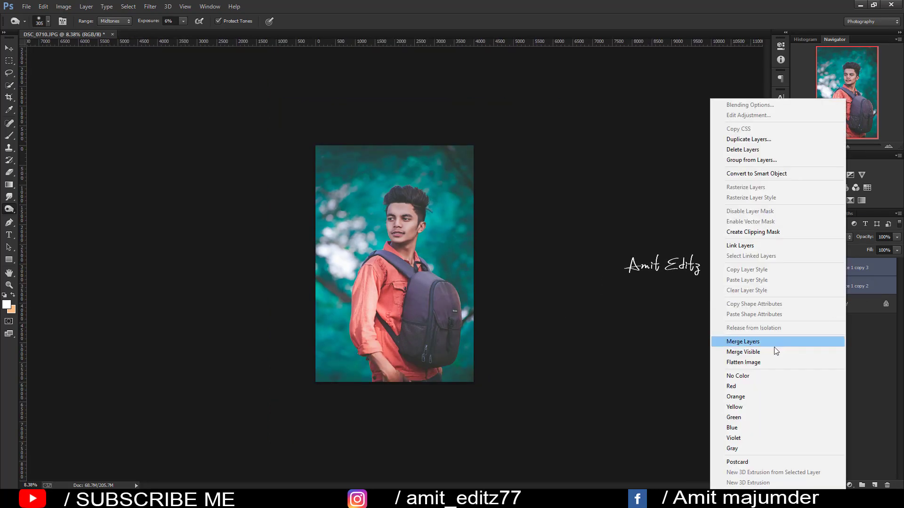
click(772, 342)
scroll(479, 265, up, 1)
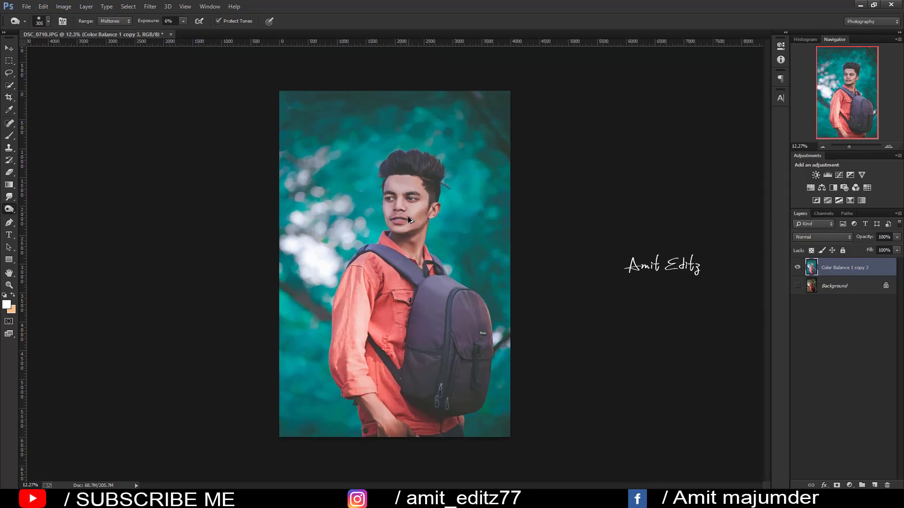
scroll(408, 216, up, 2)
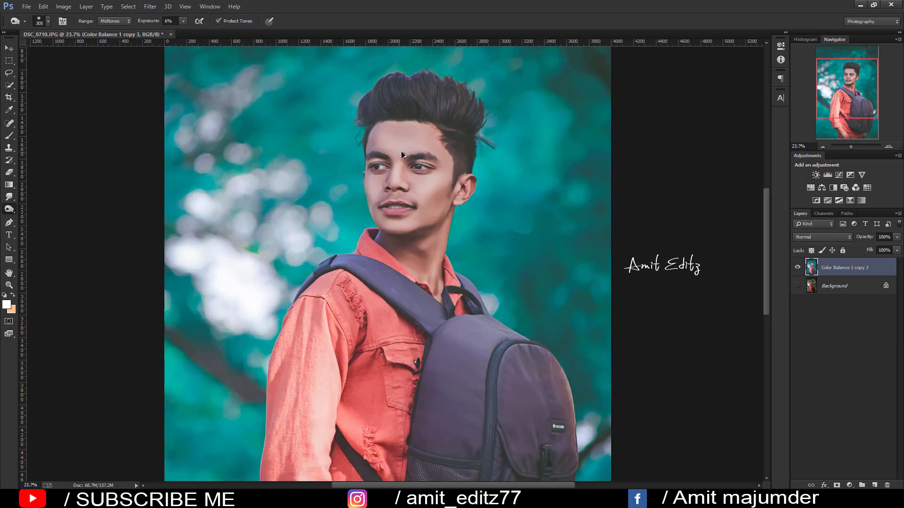
drag(848, 267, 874, 485)
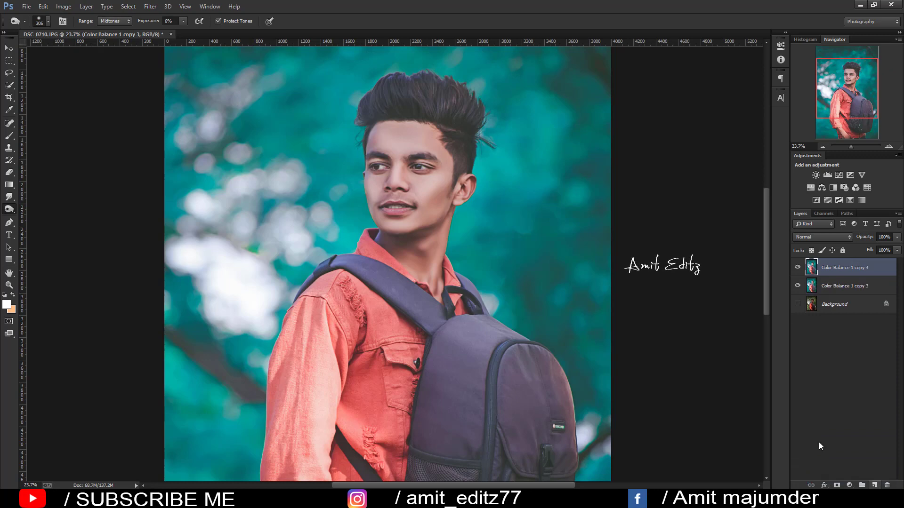
- Dodge the lips and nose with an 84 px brush
click(8, 209)
click(47, 208)
scroll(380, 114, up, 3)
drag(357, 213, 343, 211)
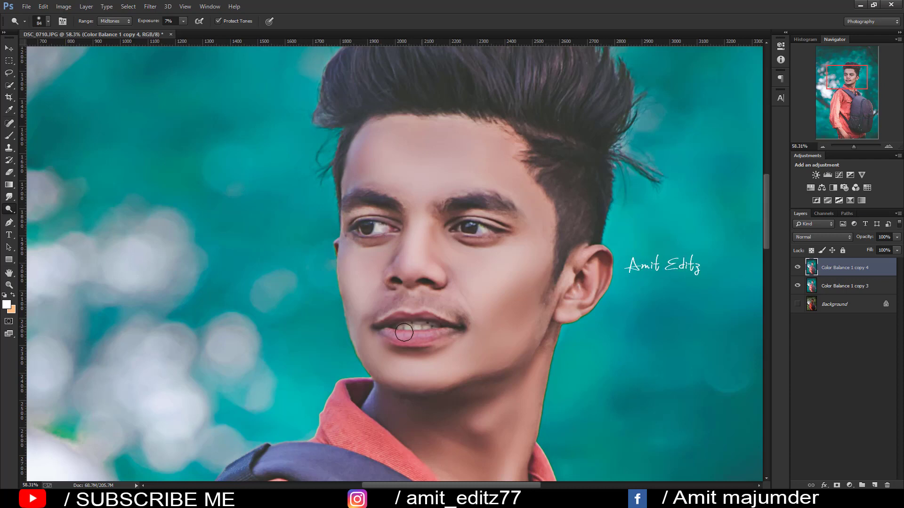
scroll(400, 329, down, 3)
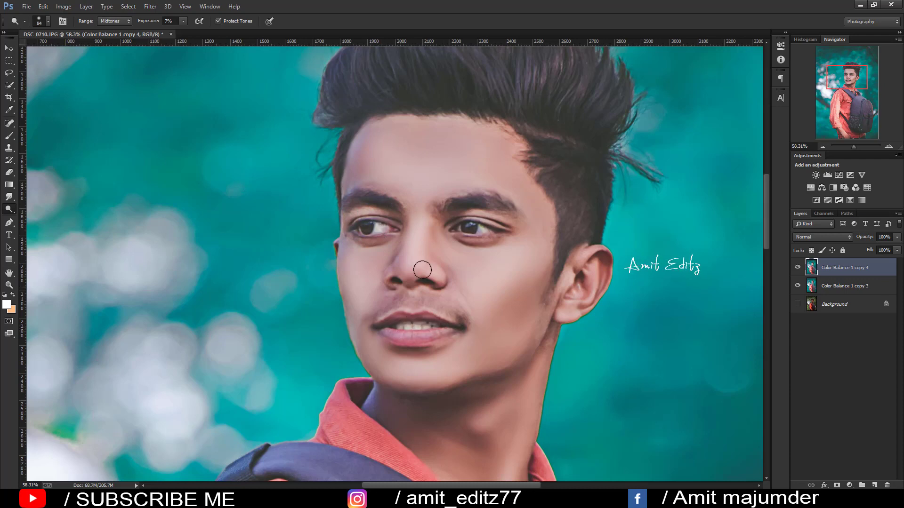
scroll(580, 253, down, 4)
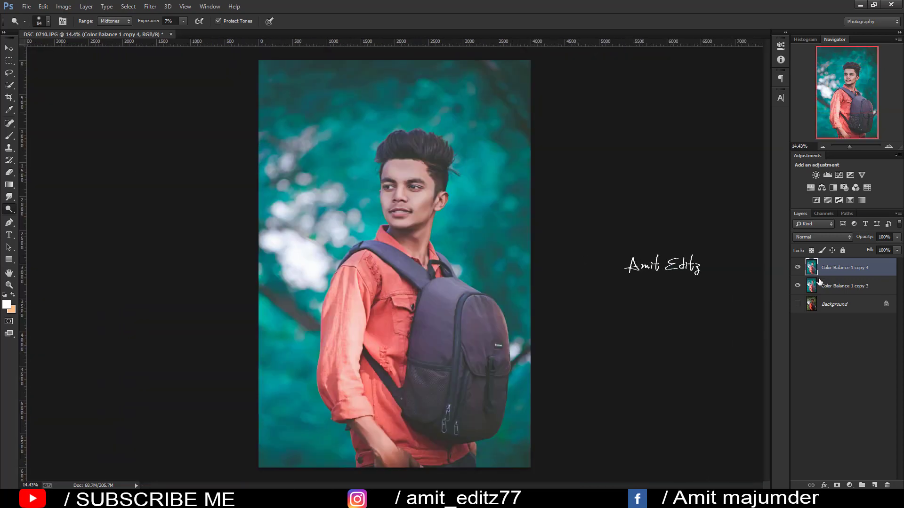
- Set the top layer to 75% opacity and merge it with copy 3 into copy 4
drag(897, 237, 885, 244)
shift+click(847, 285)
right_click(845, 285)
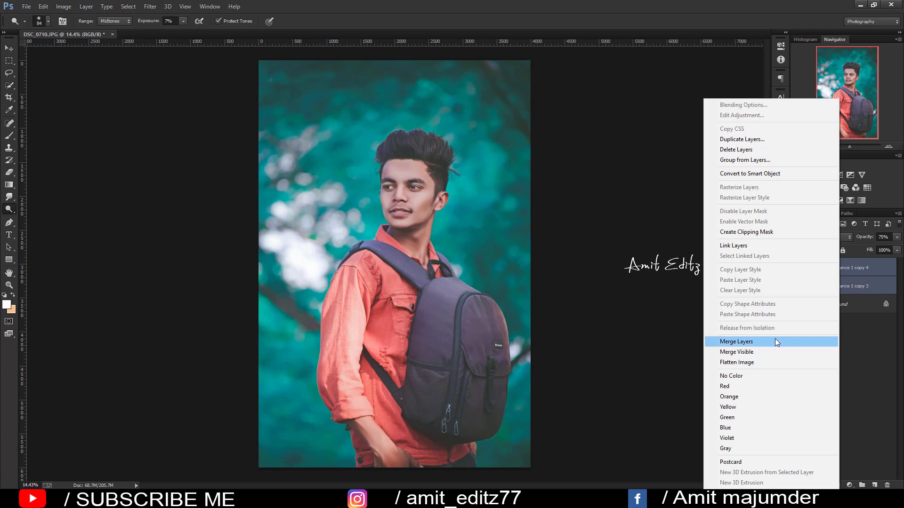
click(776, 341)
scroll(528, 268, down, 3)
scroll(526, 267, up, 2)
scroll(526, 267, down, 1)
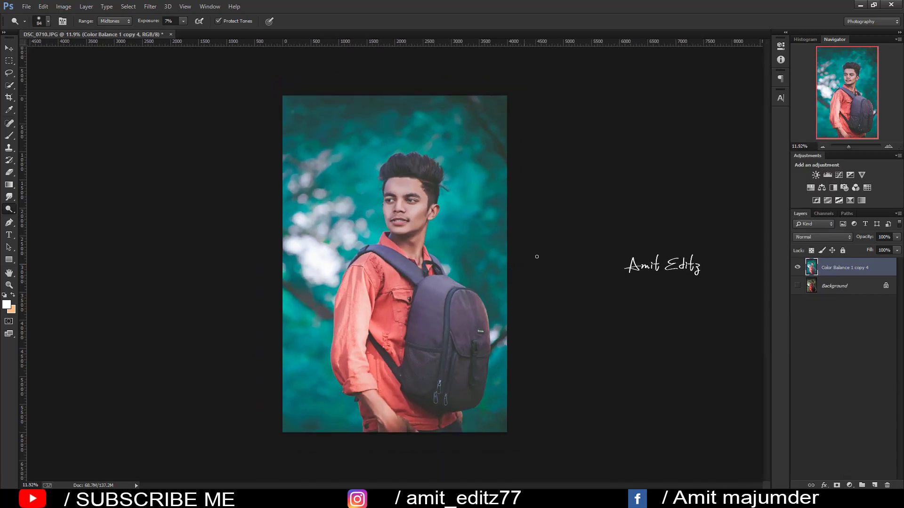
- Stamp the V logo brush near the photo's top-left corner as a watermark
click(9, 136)
right_click(406, 192)
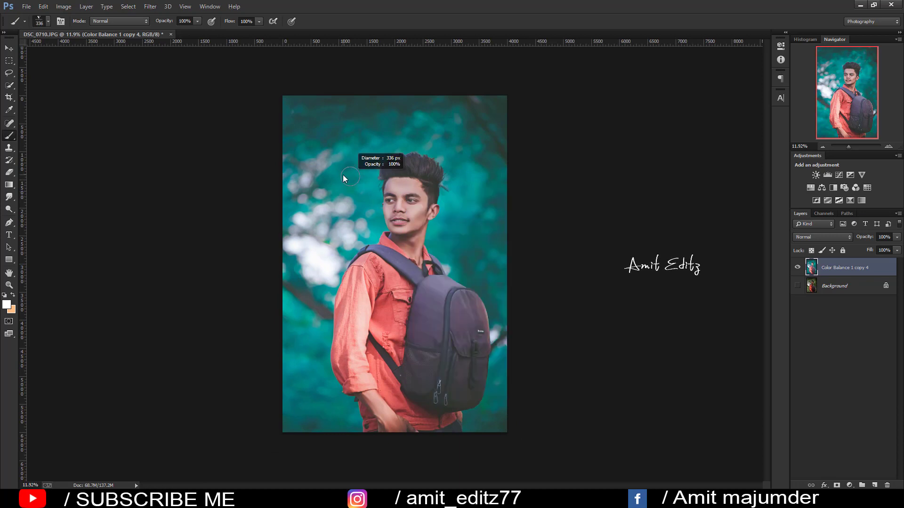
click(307, 113)
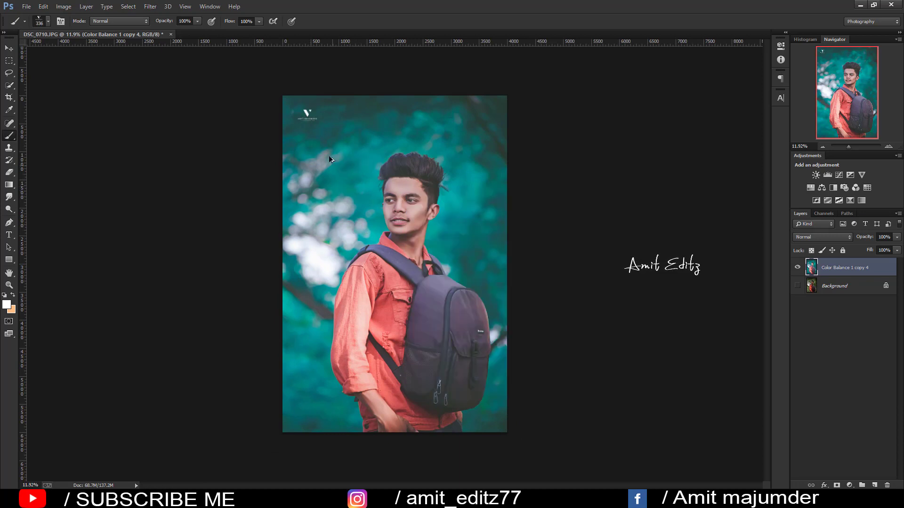
key(ctrl+z)
click(301, 111)
- Dismiss the brush presets and switch back to the Move tool
right_click(343, 225)
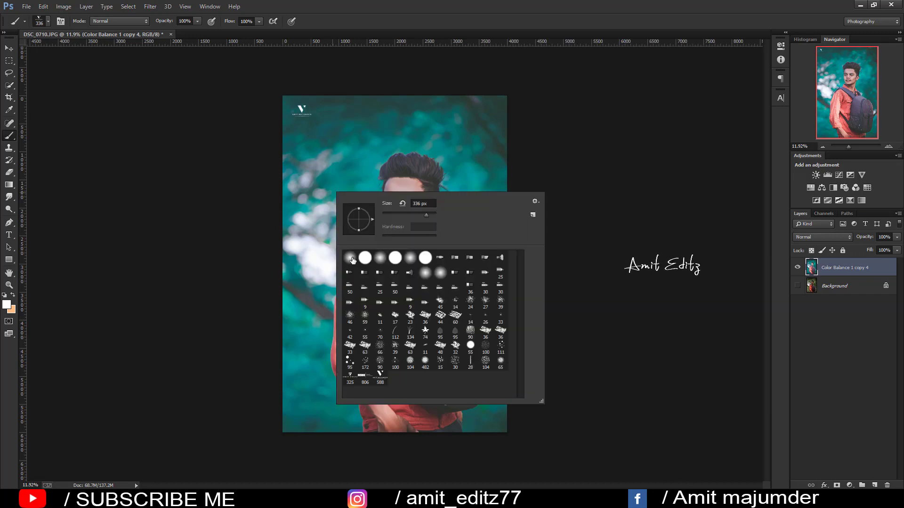
key(Escape)
key(v)
scroll(423, 235, down, 2)
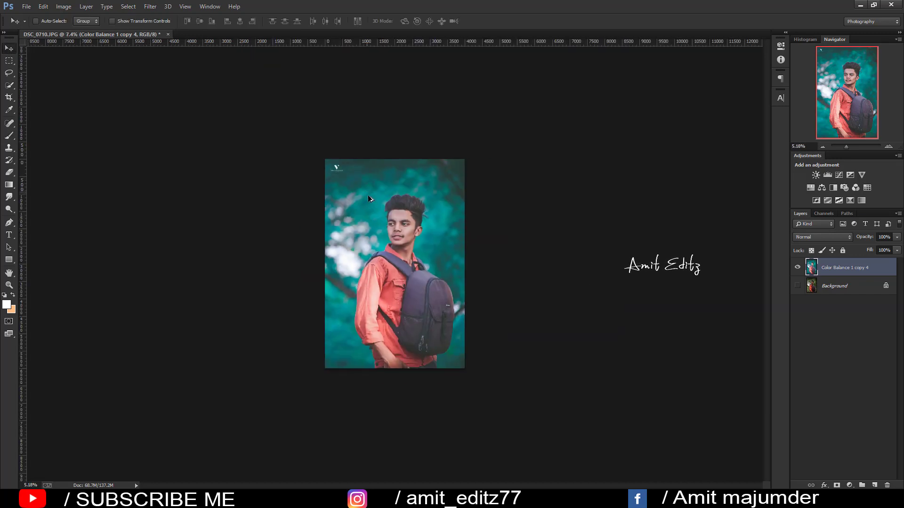
scroll(492, 297, up, 2)
scroll(508, 302, up, 1)
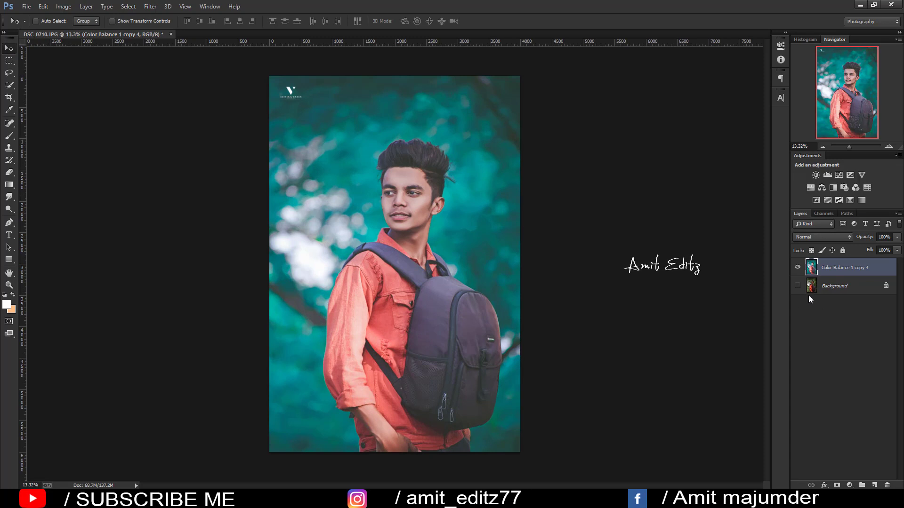
scroll(506, 290, up, 1)
scroll(506, 291, down, 1)
scroll(506, 291, up, 1)
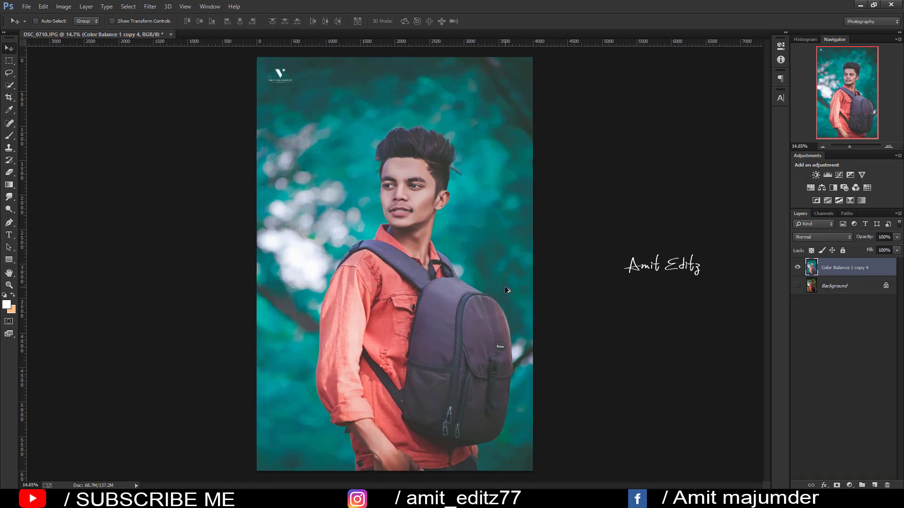
scroll(506, 290, down, 2)
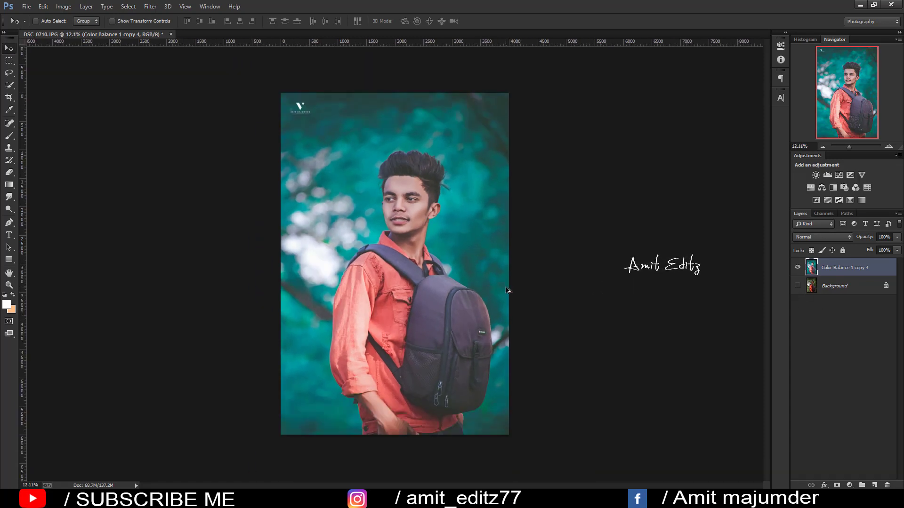
- Duplicate the Color Balance 1 copy 4 layer into a new copy 5 layer
drag(868, 319, 874, 484)
key(Delete)
drag(843, 267, 873, 484)
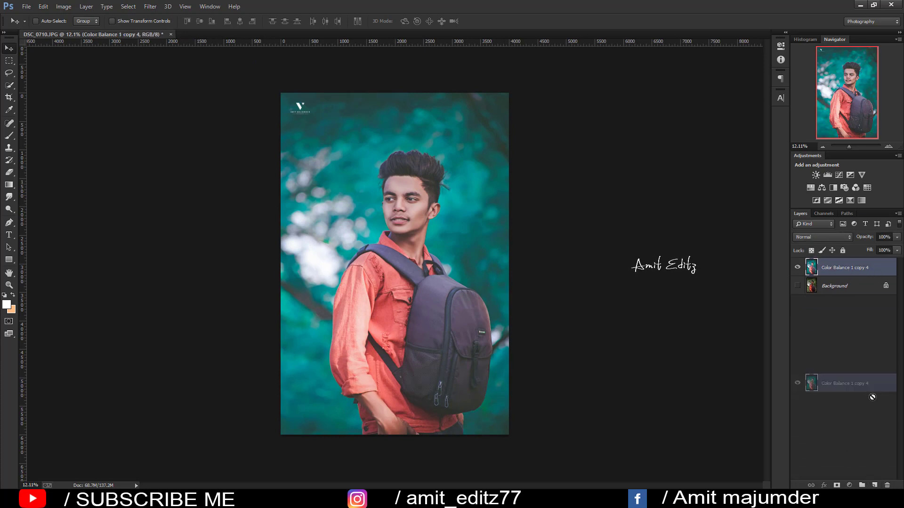
- Sharpen the new copy with an Unsharp Mask of 2.0-pixel radius
click(150, 6)
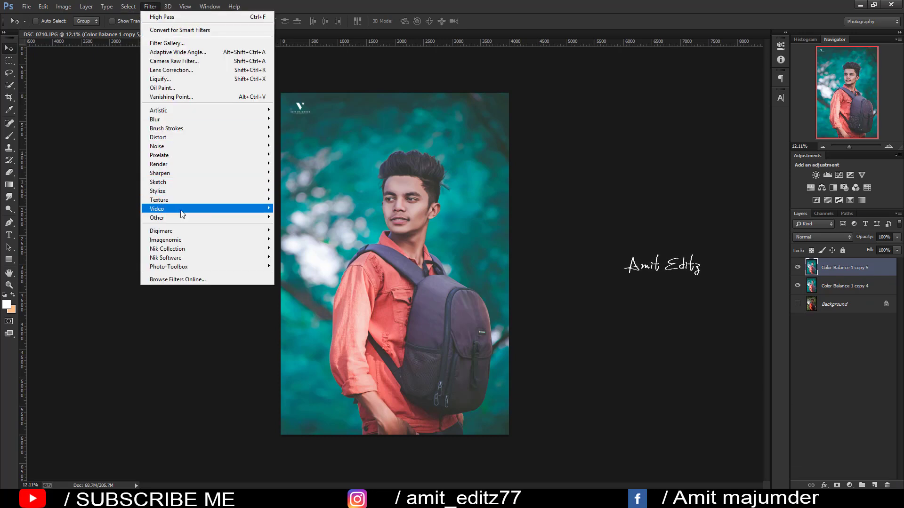
click(308, 216)
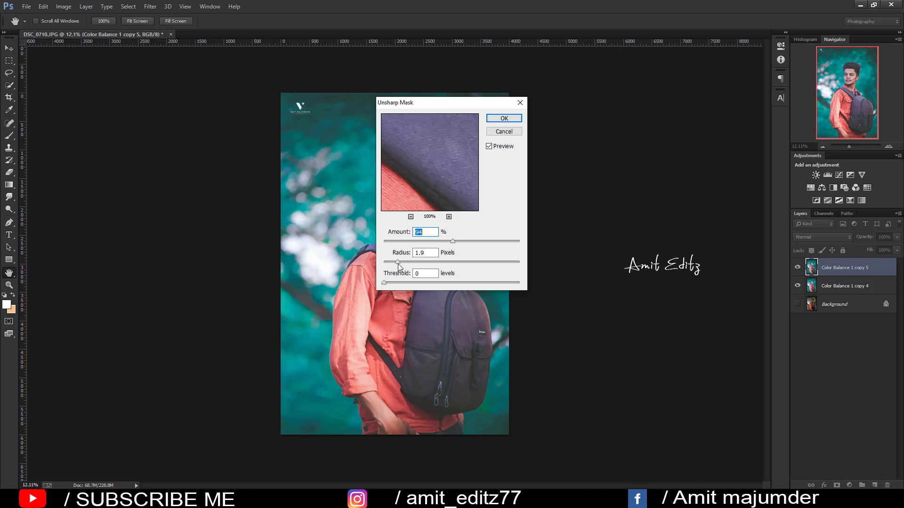
drag(398, 264, 398, 263)
mouse_move(419, 157)
mouse_down()
mouse_move(400, 170)
mouse_move(424, 168)
mouse_move(385, 210)
mouse_move(472, 202)
mouse_up()
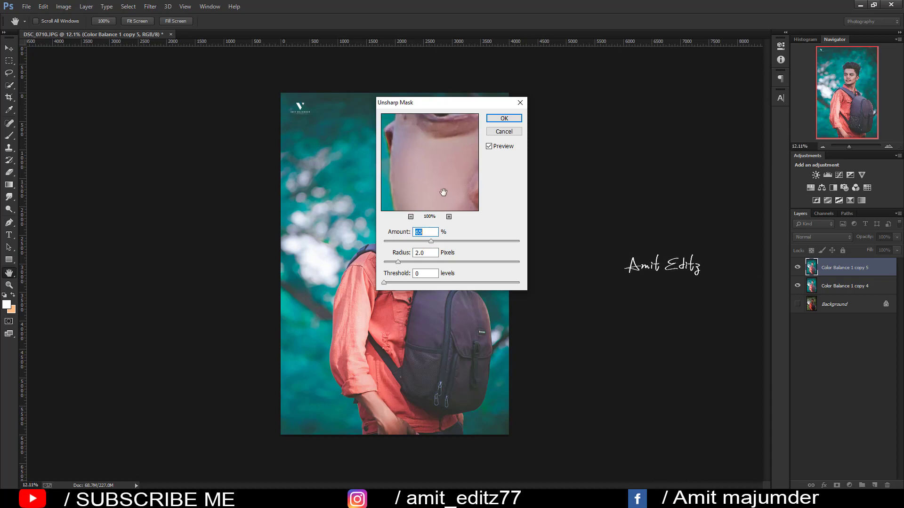
click(502, 118)
key(v)
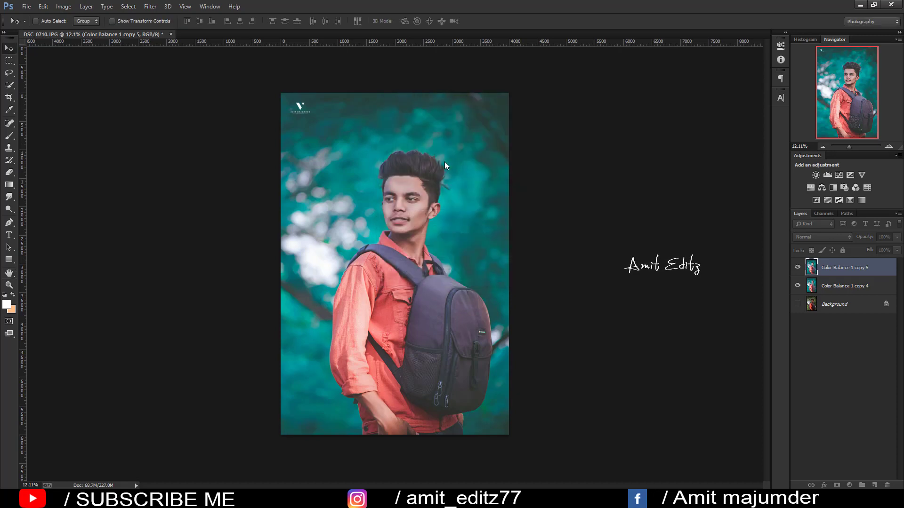
scroll(391, 191, up, 5)
scroll(405, 193, up, 1)
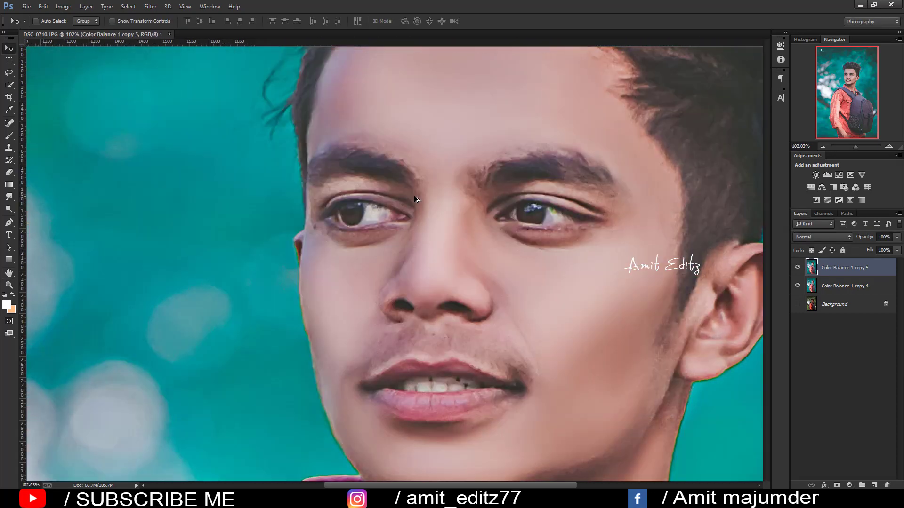
scroll(412, 203, down, 2)
scroll(413, 207, down, 3)
scroll(413, 206, down, 2)
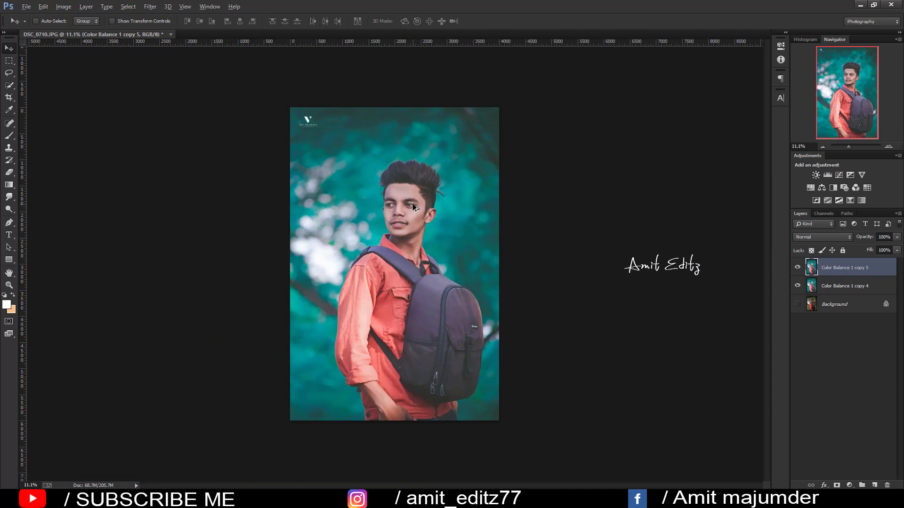
- Merge both Color Balance layers into a single Color Balance 1 copy 5 layer
ctrl+click(844, 289)
right_click(843, 288)
click(772, 340)
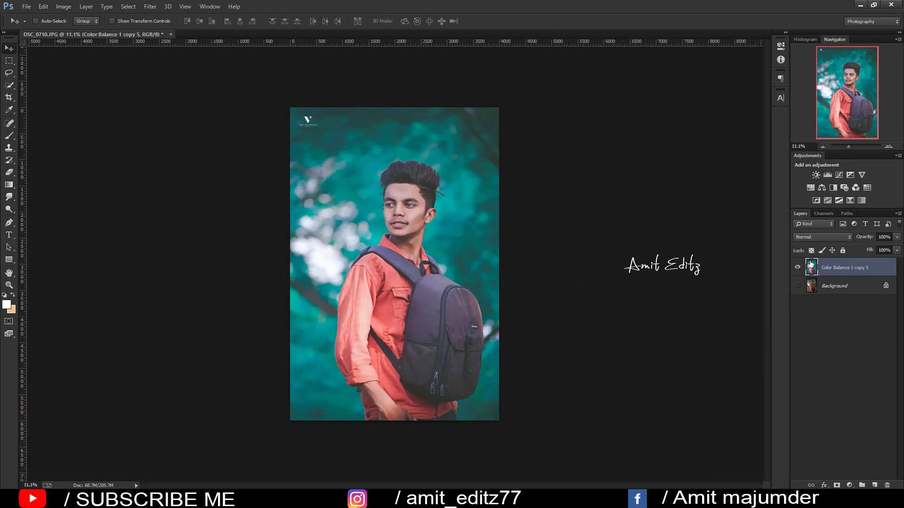
- Toggle the merged layer's visibility to compare the teal edit against the green original
click(798, 267)
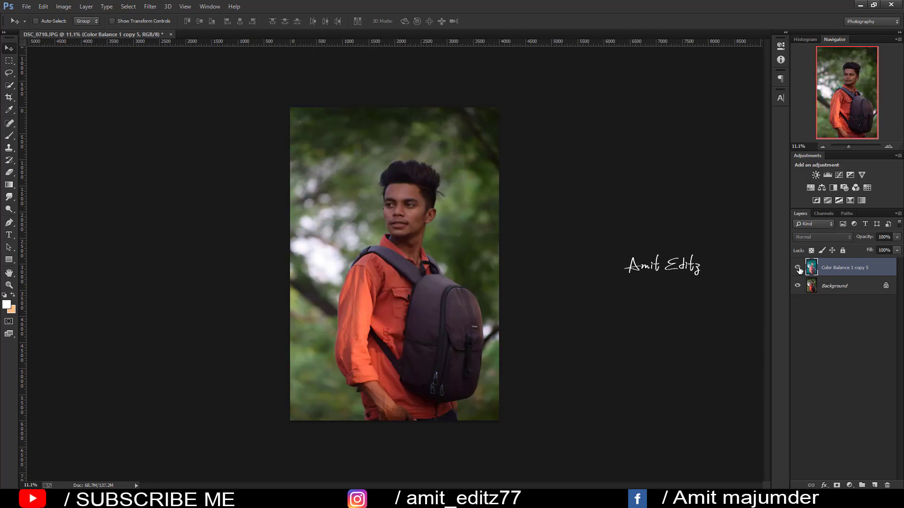
click(797, 267)
click(797, 267)
scroll(472, 221, up, 1)
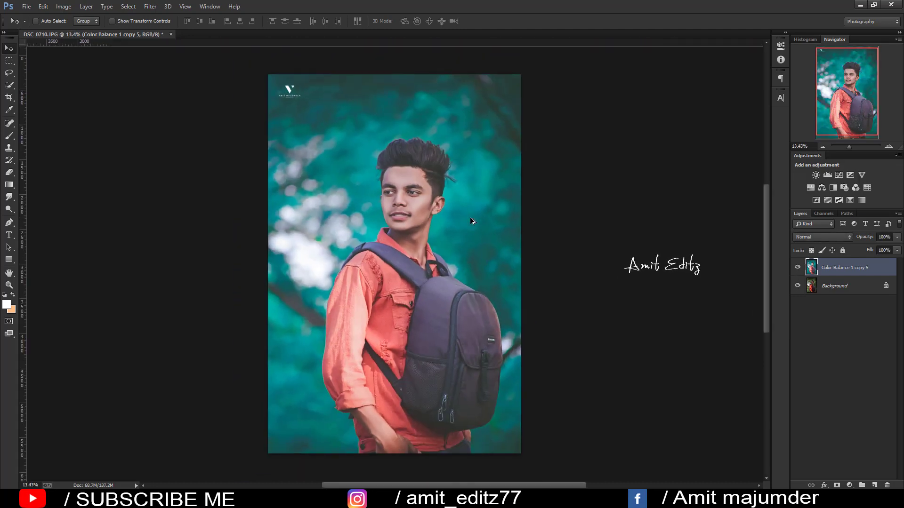
scroll(428, 200, down, 2)
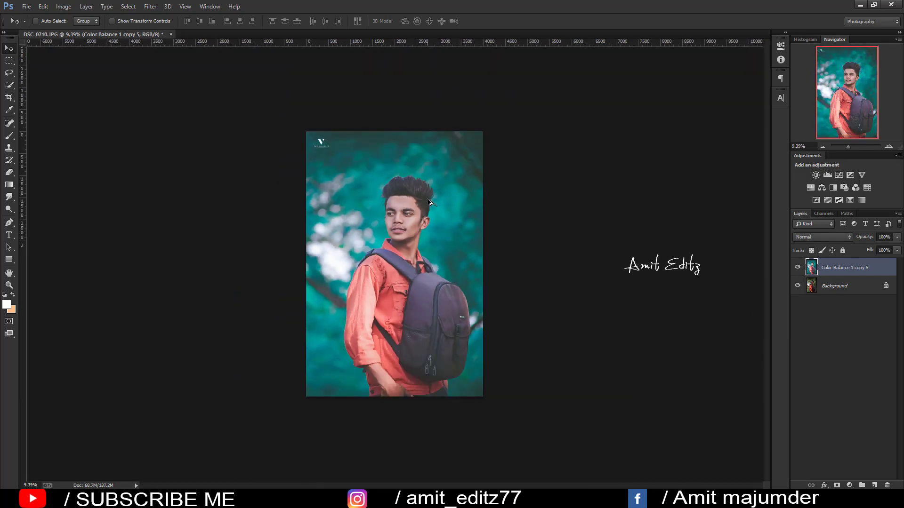
scroll(427, 201, up, 1)
click(797, 267)
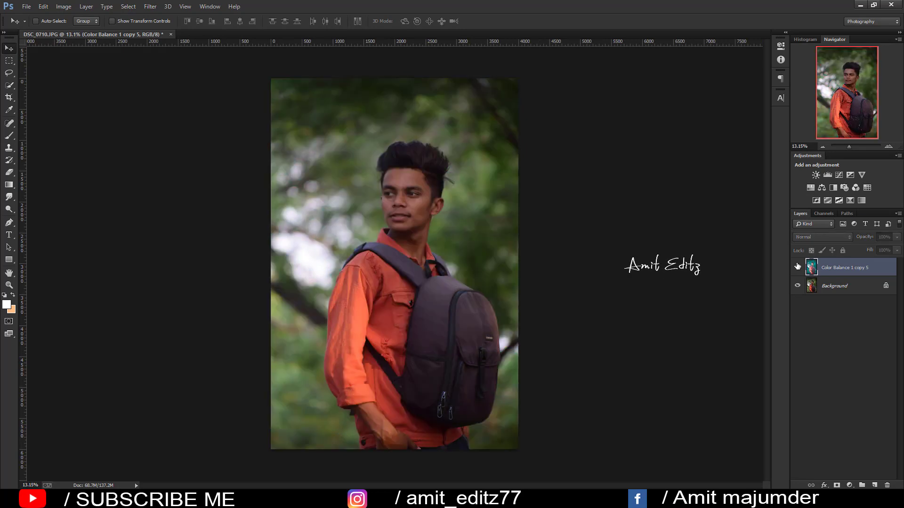
click(797, 267)
click(798, 268)
click(797, 267)
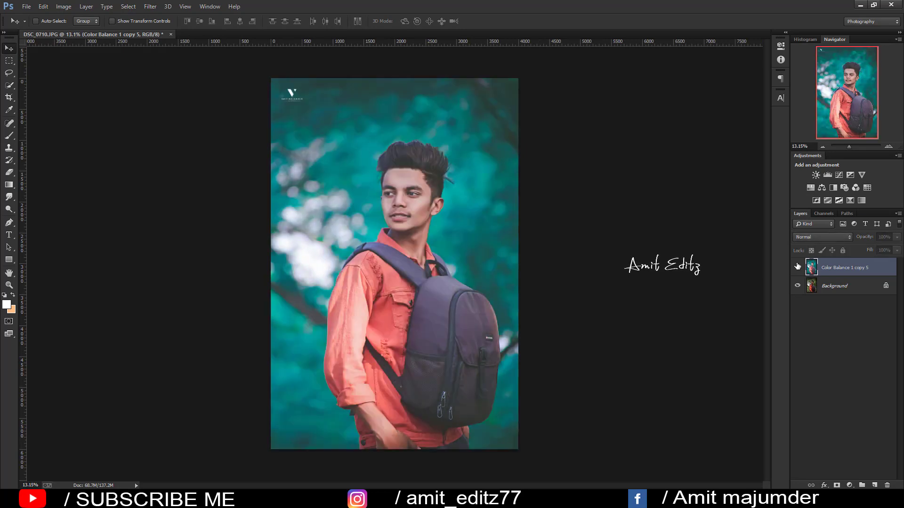
click(798, 267)
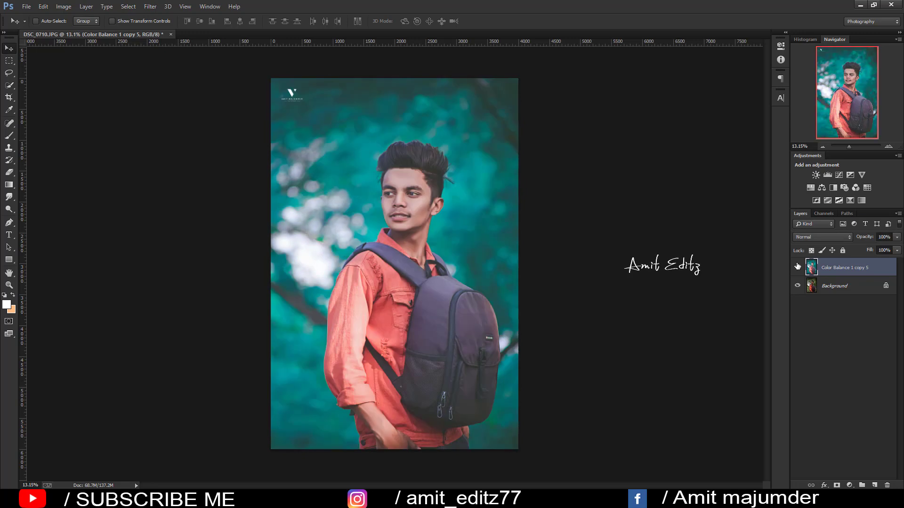
click(797, 266)
click(797, 266)
click(798, 266)
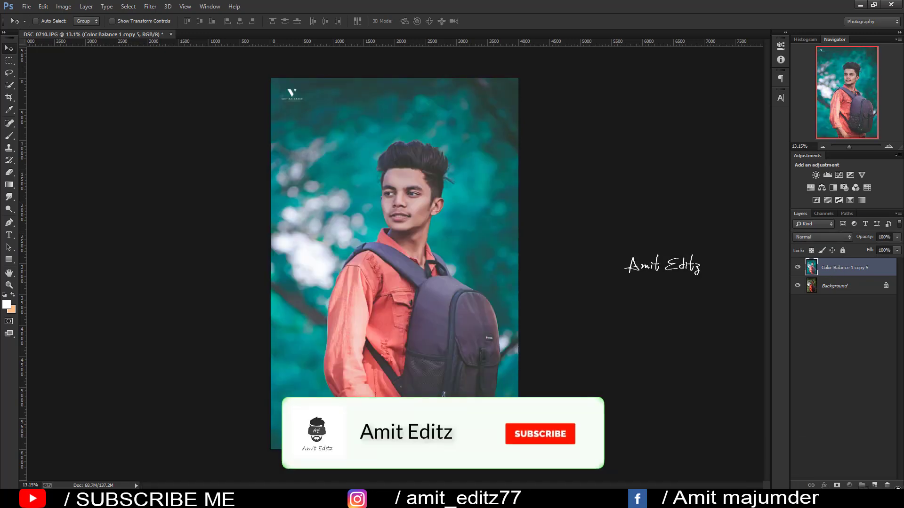
- Duplicate Color Balance 1 copy 5 into a new copy 6 layer
click(834, 286)
key(ctrl+j)
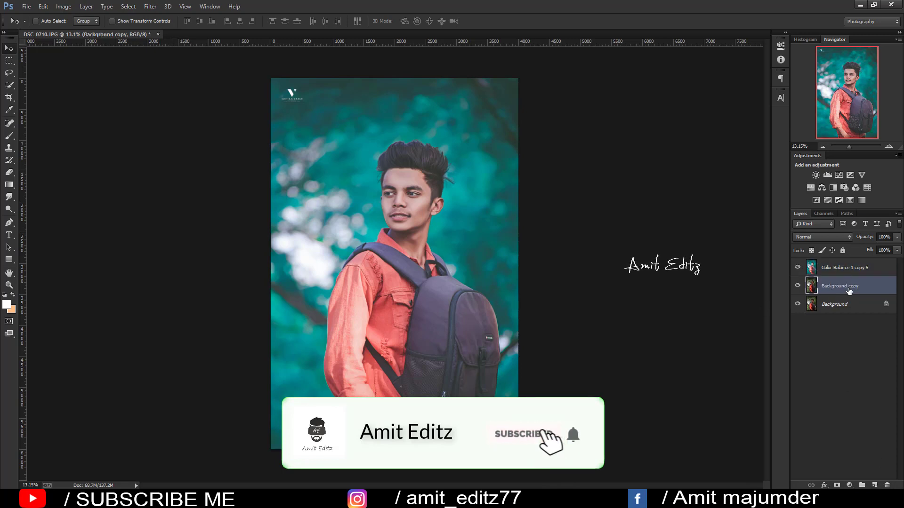
key(Delete)
drag(843, 268, 874, 485)
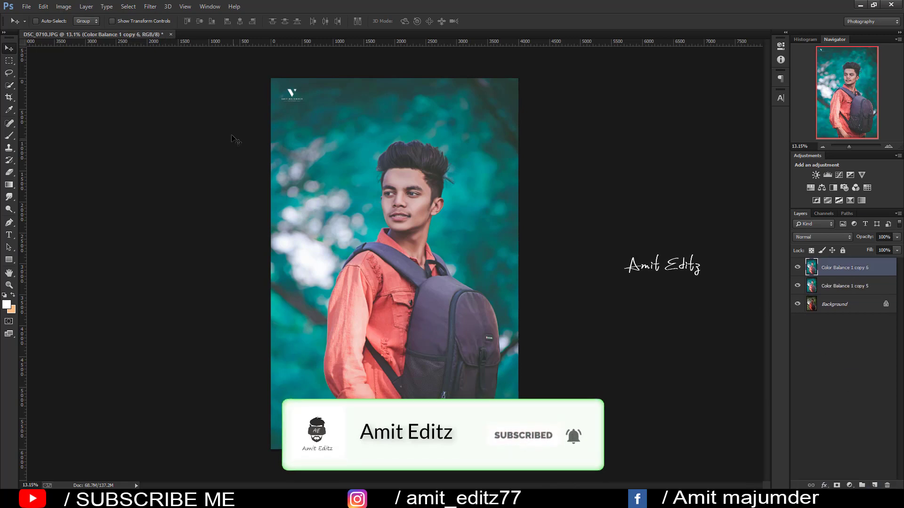
- Liquify the copy with Forward Warp to reshape the hair at the head's top-left
click(150, 7)
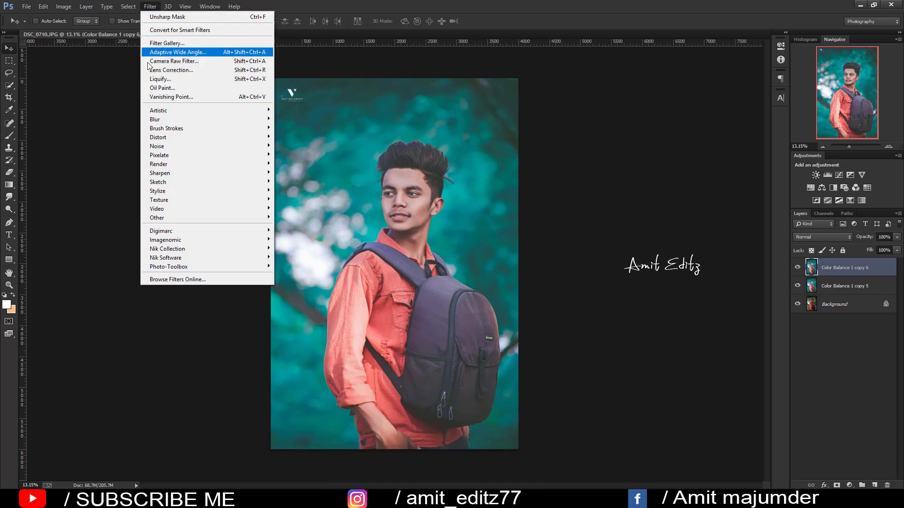
click(169, 80)
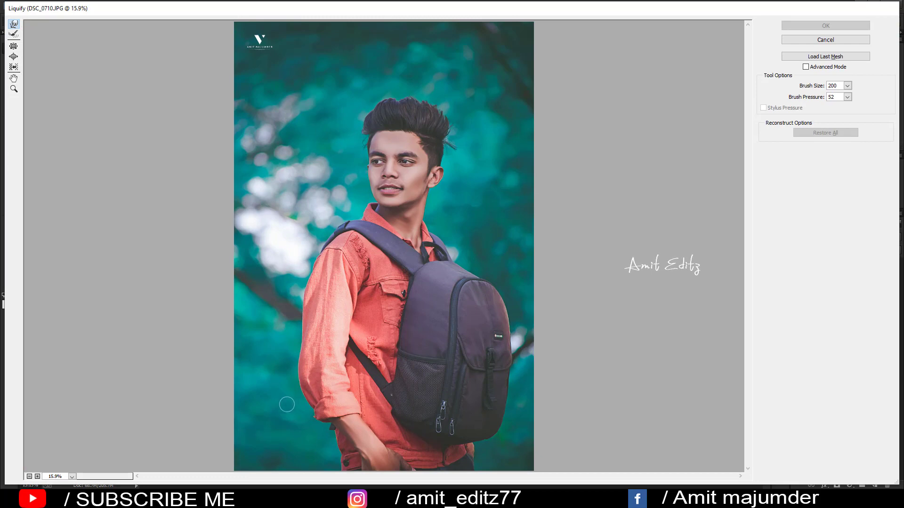
click(39, 476)
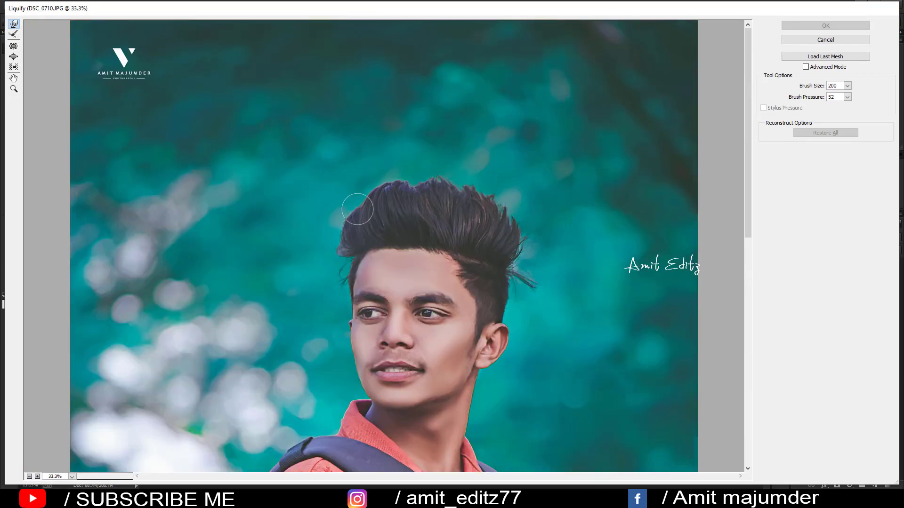
drag(357, 209, 353, 210)
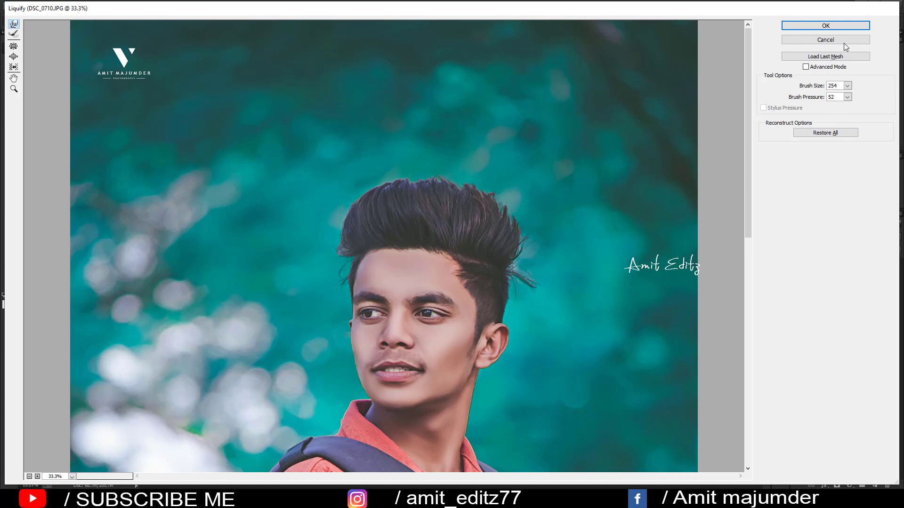
click(834, 29)
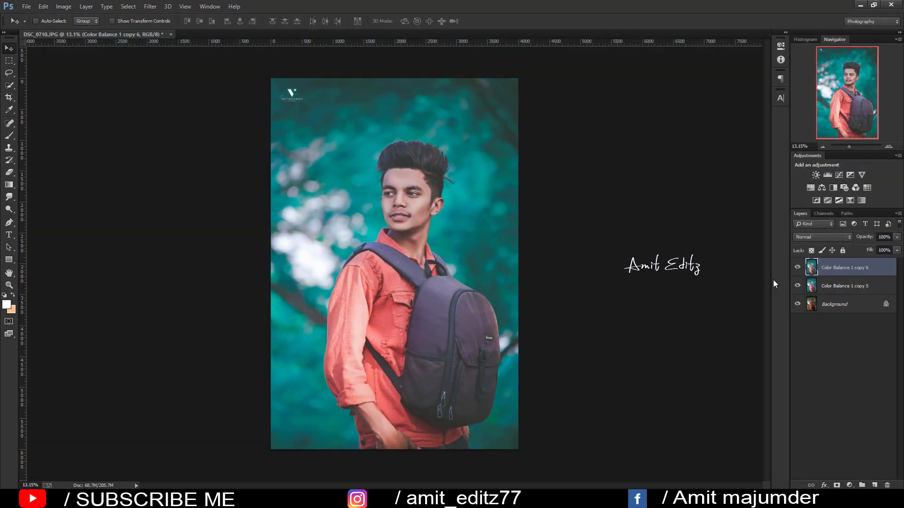
- Merge the liquified layer down into Color Balance 1 copy 6, toggling visibility to compare with the original
right_click(833, 285)
click(760, 341)
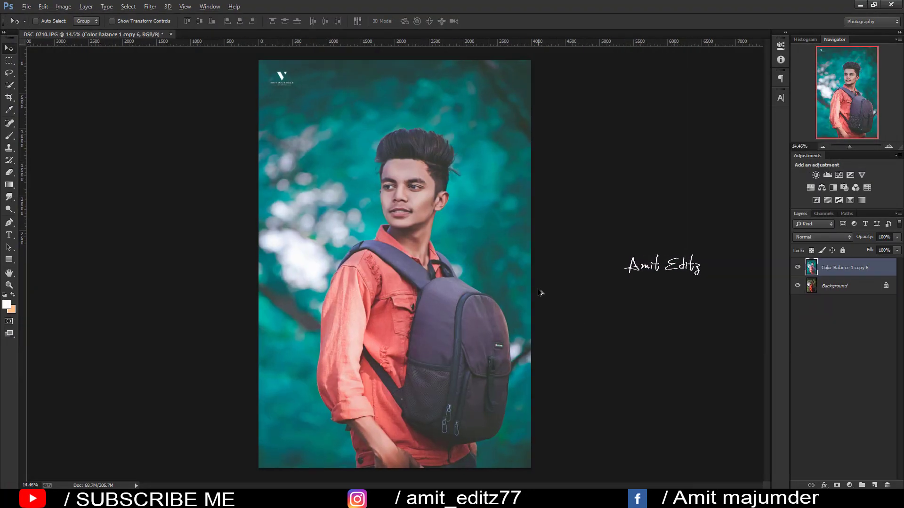
double_click(798, 270)
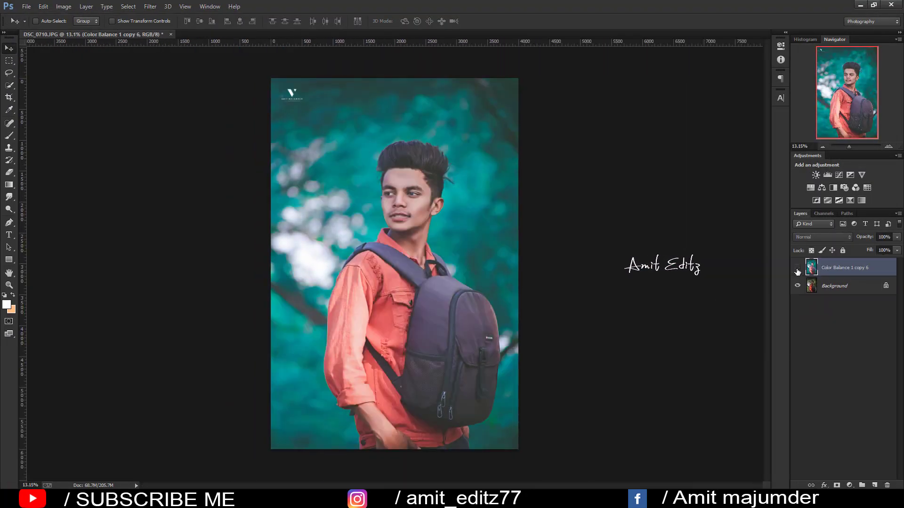
click(797, 270)
double_click(798, 270)
click(797, 271)
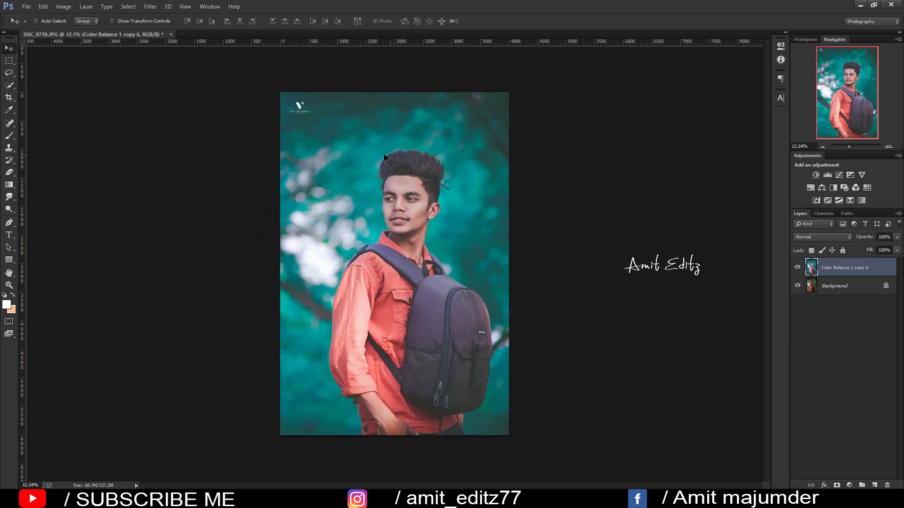
scroll(546, 217, up, 2)
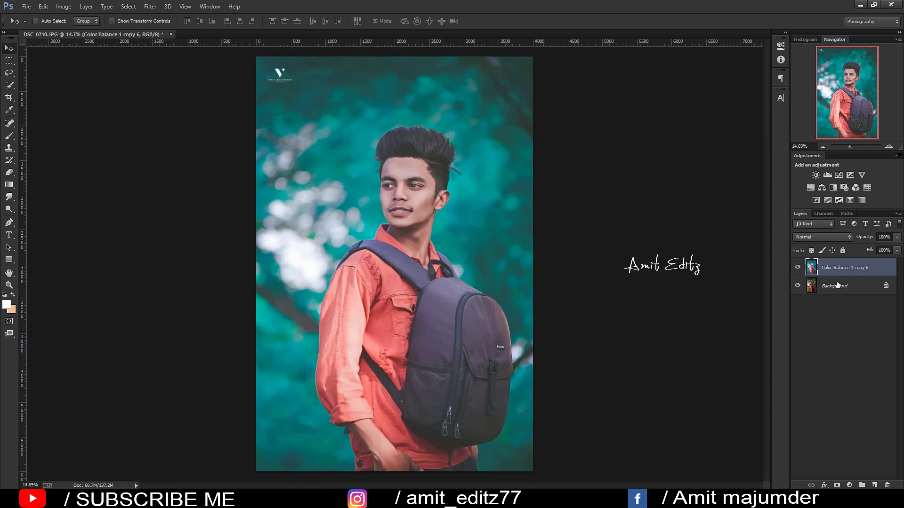
click(801, 268)
click(800, 268)
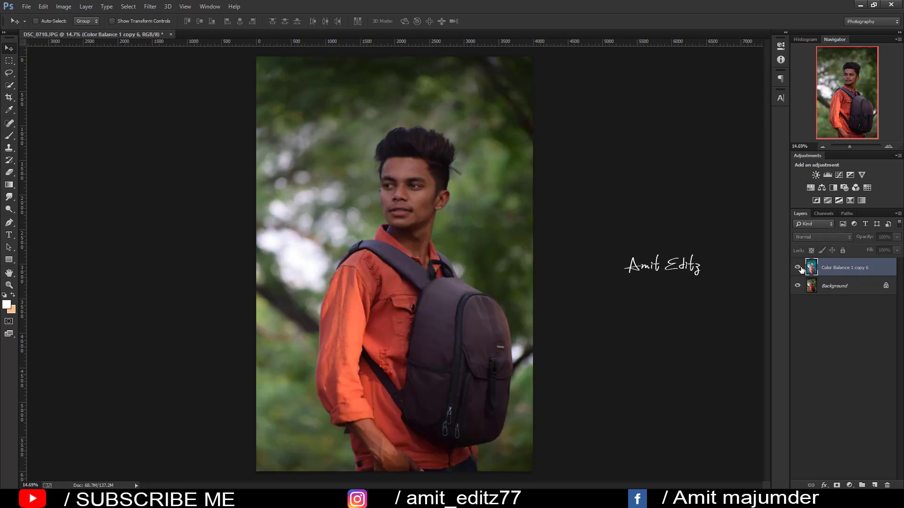
double_click(800, 268)
click(801, 268)
click(800, 268)
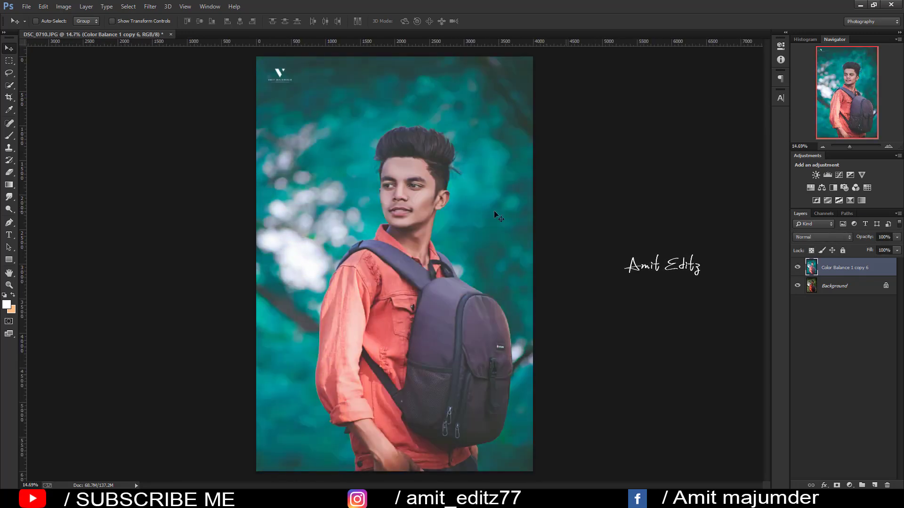